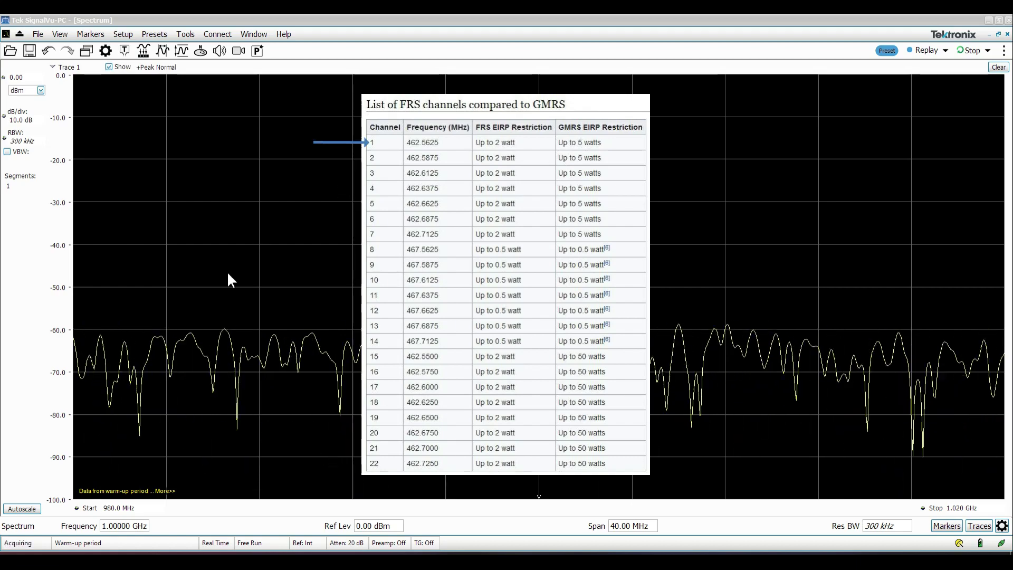
# Step: Set the centre frequency to 462.5625 MHz
pyautogui.click(129, 525)
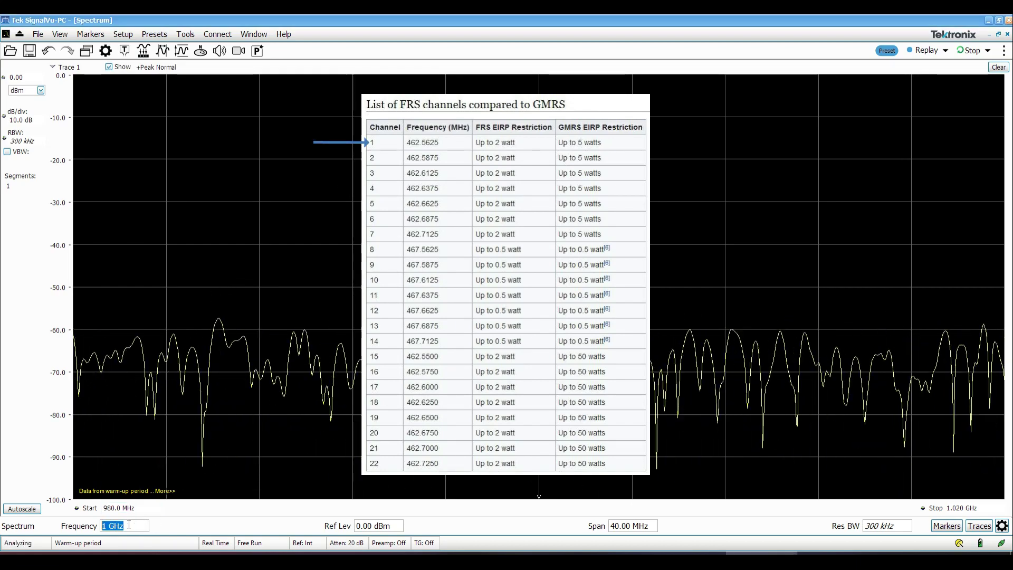
pyautogui.write('462.5625MHz')
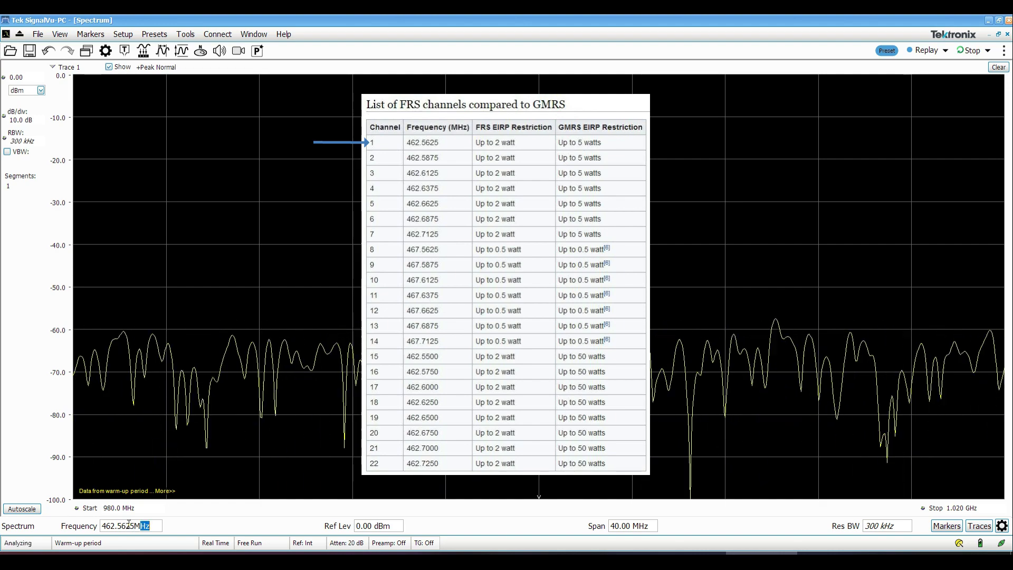
pyautogui.press('Return')
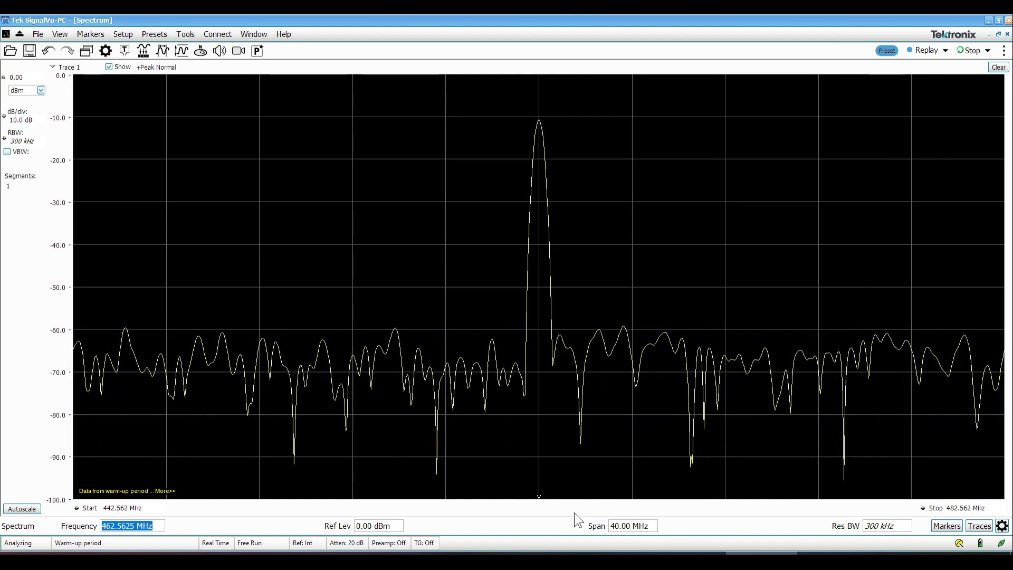
# Step: Set the span to 100 kHz
pyautogui.click(622, 526)
pyautogui.write('100k')
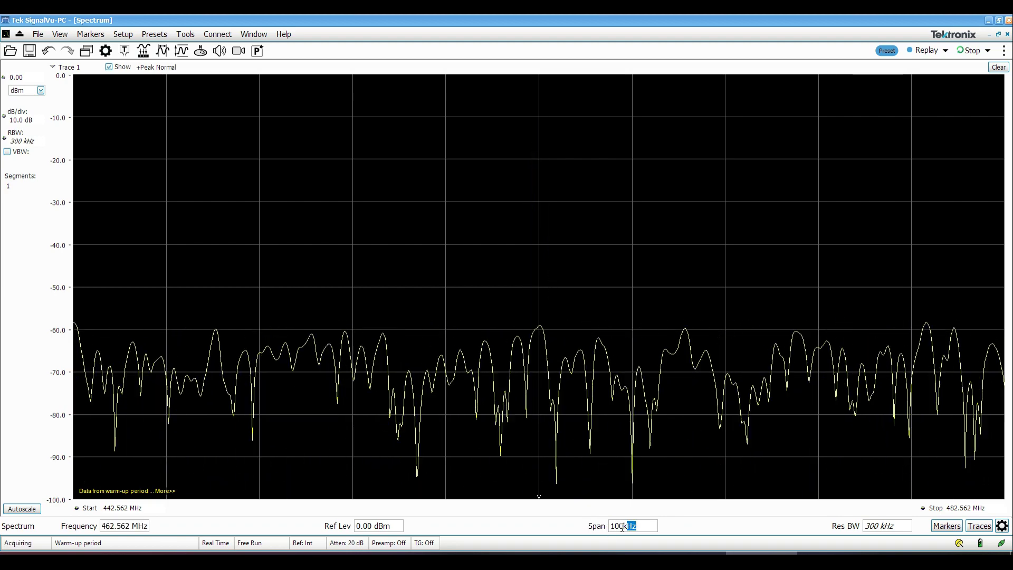
pyautogui.press('Return')
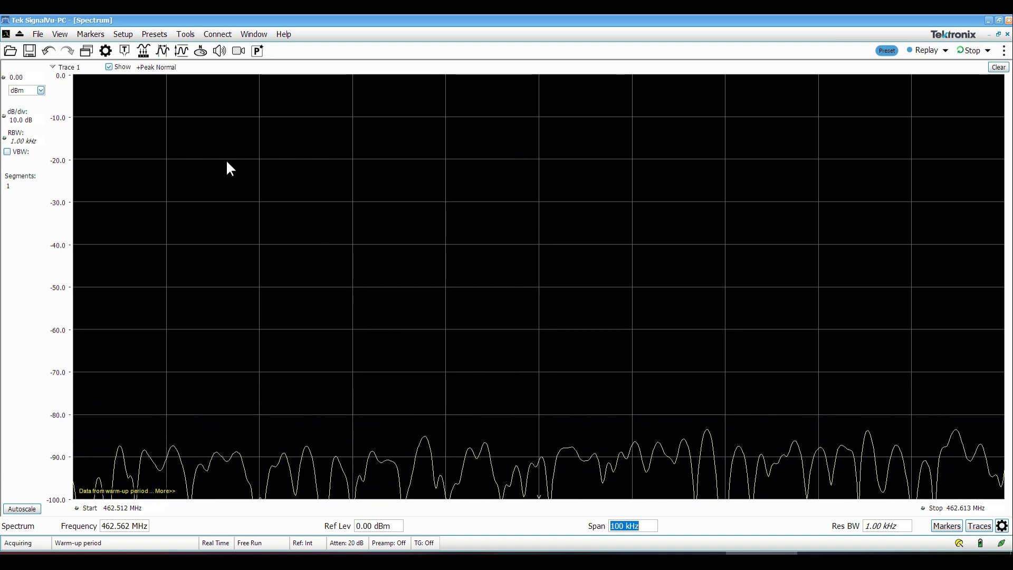
# Step: Add a Time Overview display next to the existing Spectrum display
pyautogui.click(86, 51)
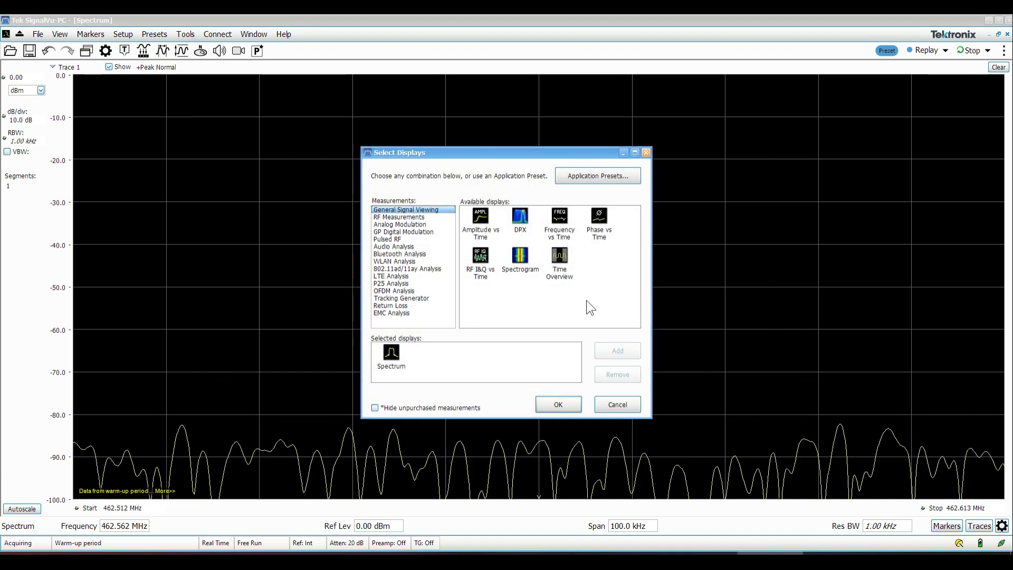
pyautogui.doubleClick(558, 257)
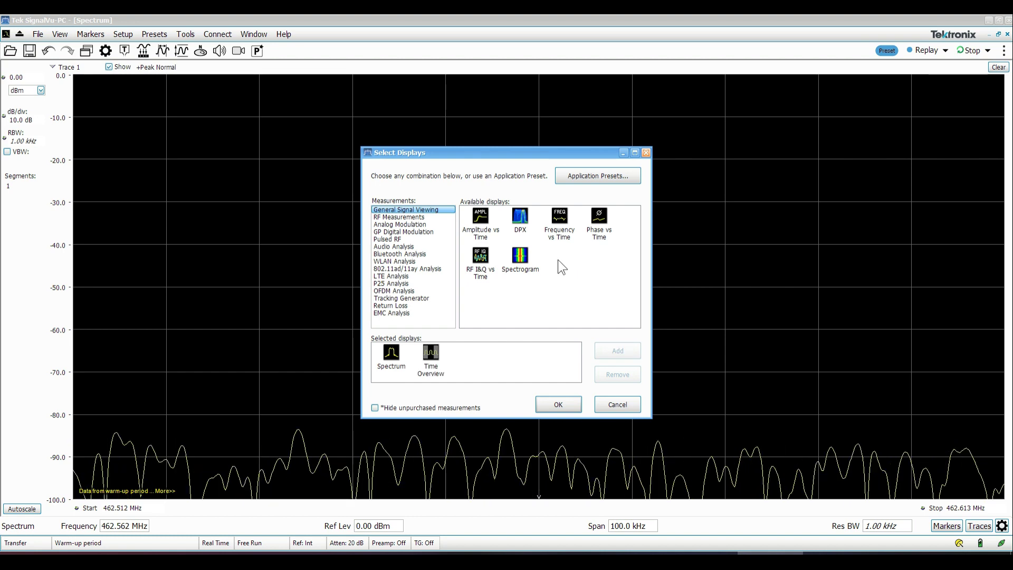
pyautogui.click(558, 405)
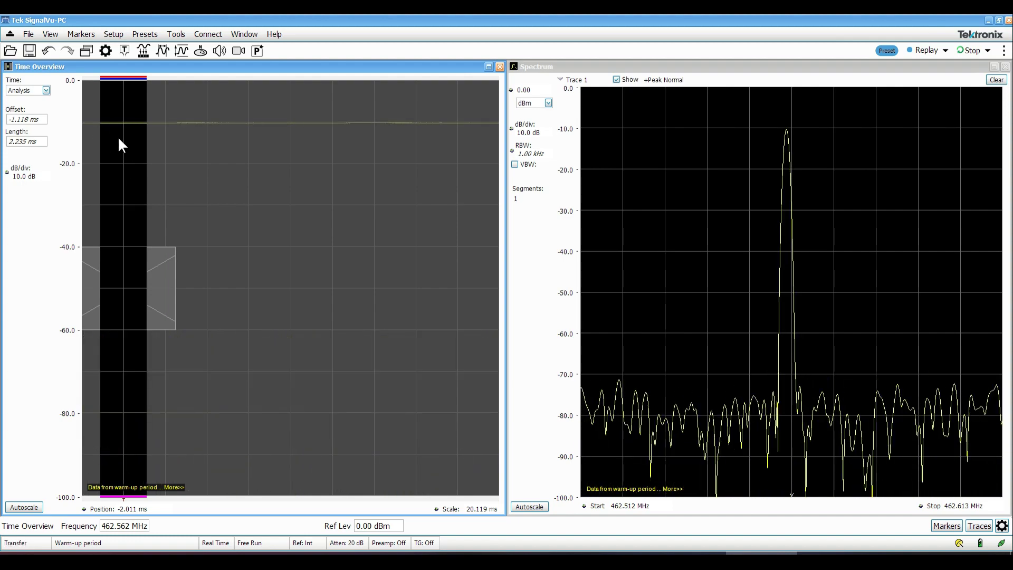
# Step: Switch to triggered acquisition on RF power rising above -30 dBm
pyautogui.click(125, 51)
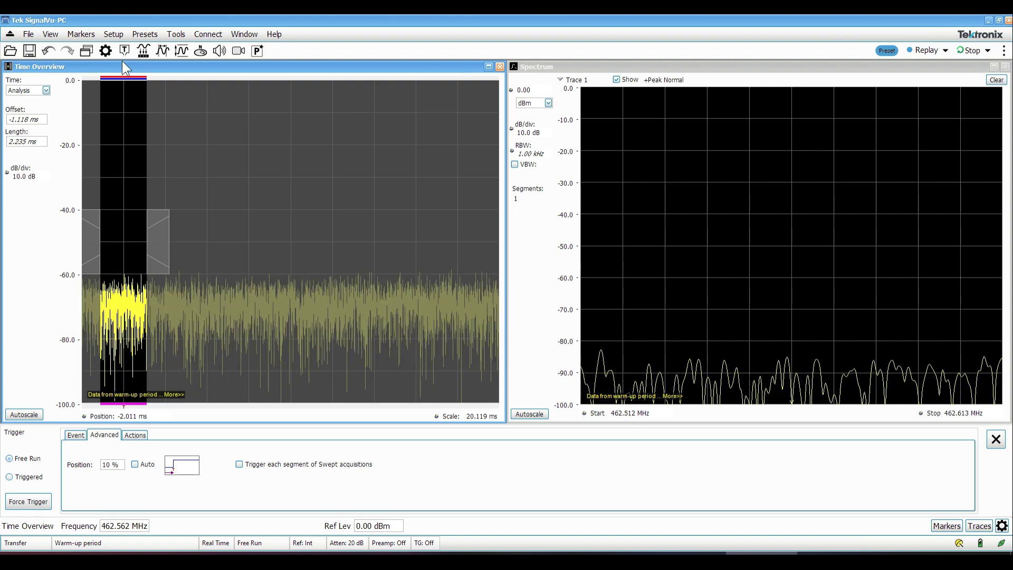
pyautogui.click(79, 437)
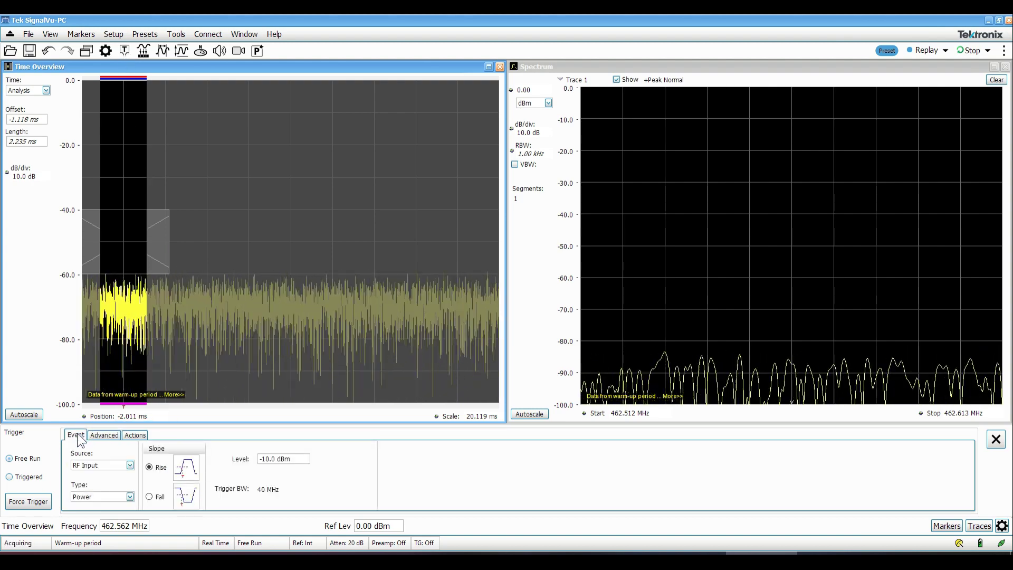
pyautogui.click(29, 477)
pyautogui.click(274, 459)
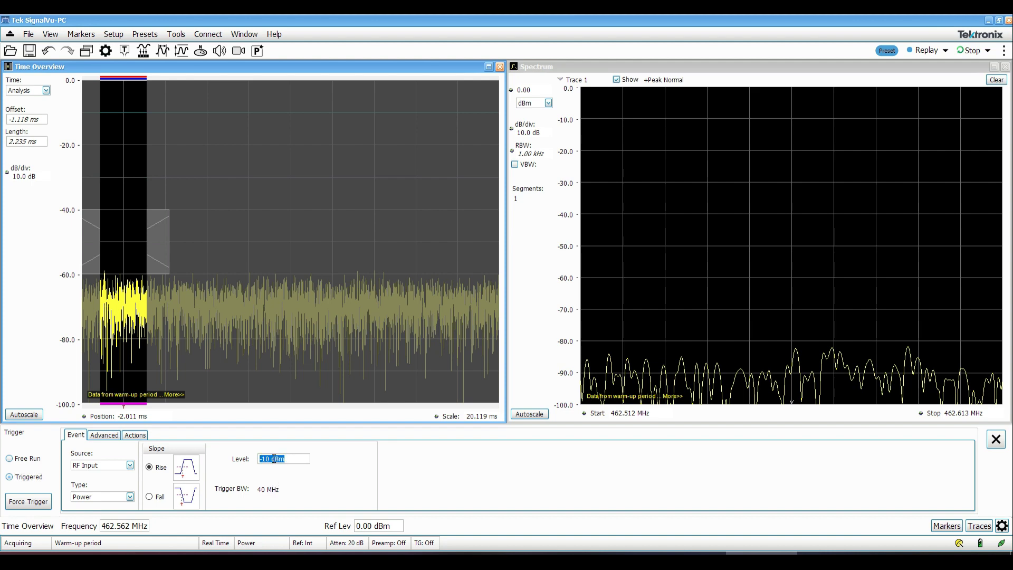
pyautogui.write('-30')
pyautogui.press('Return')
pyautogui.click(309, 462)
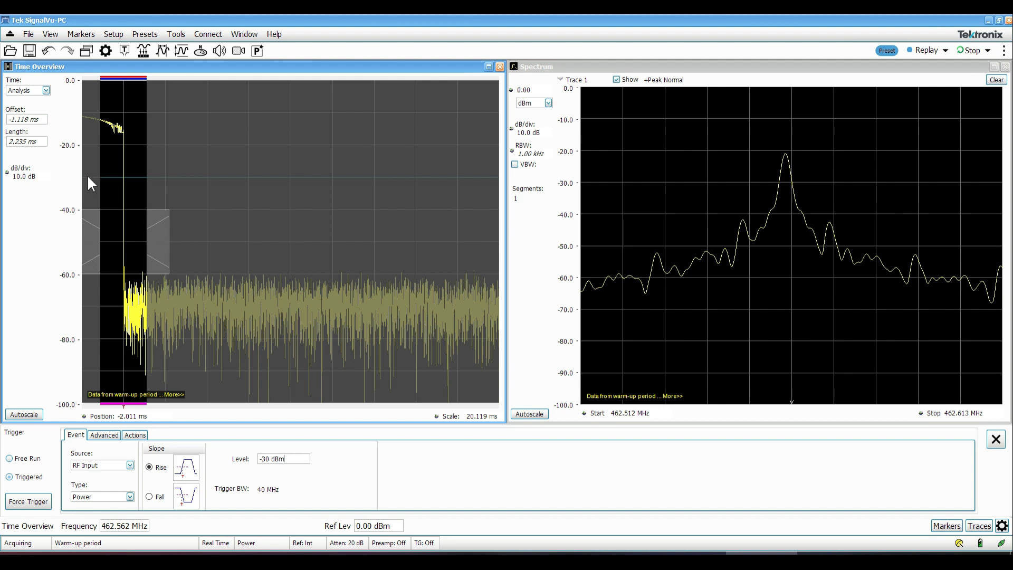
# Step: Set the time mode to Linked with a 1.5 s analysis length
pyautogui.click(46, 90)
pyautogui.click(40, 123)
pyautogui.click(38, 143)
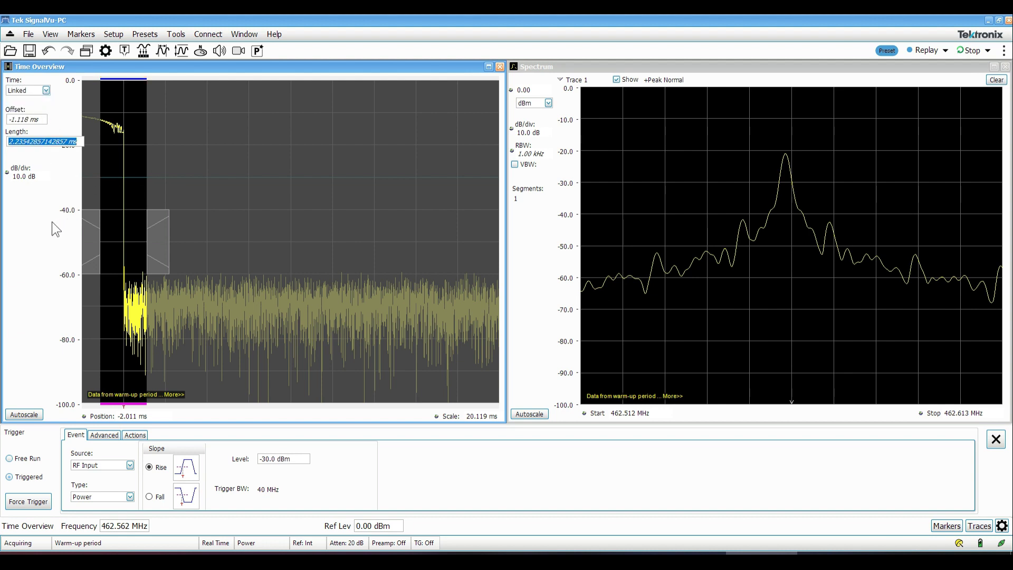
pyautogui.write('1.5s')
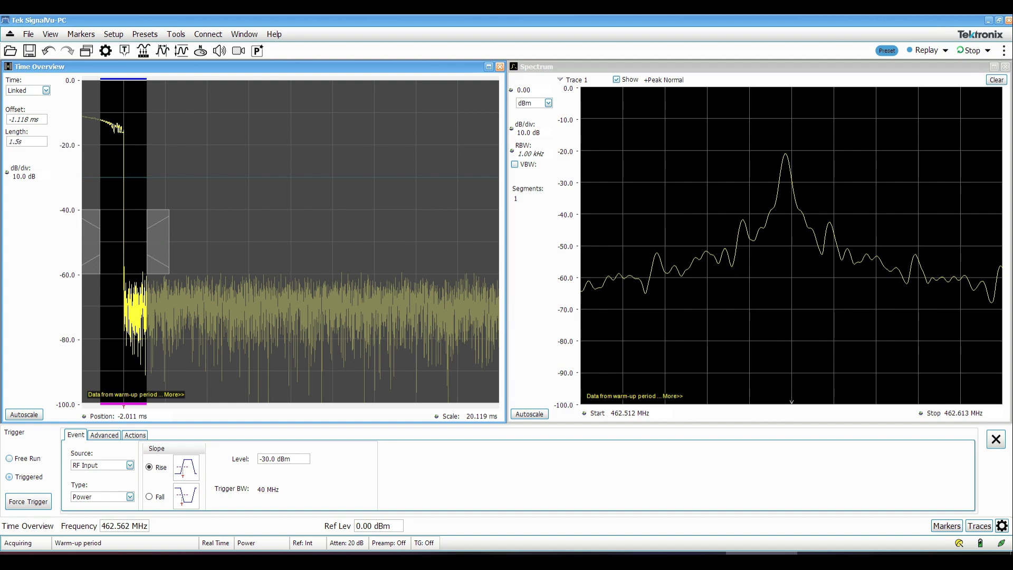
pyautogui.press('Return')
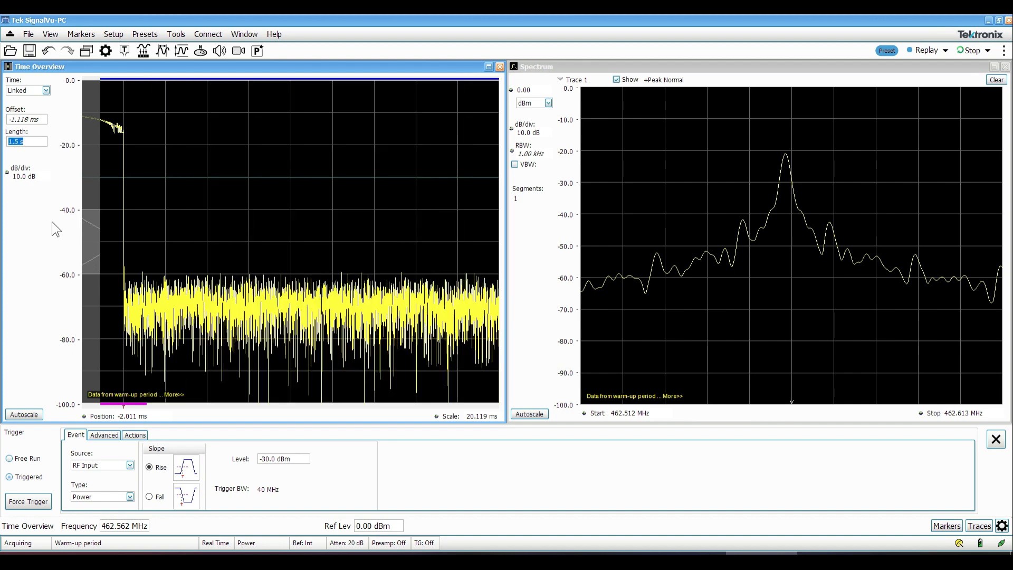
# Step: Close the Trigger panel and pull the analysis window's end back to the burst edge, 961.496 ms
pyautogui.click(996, 439)
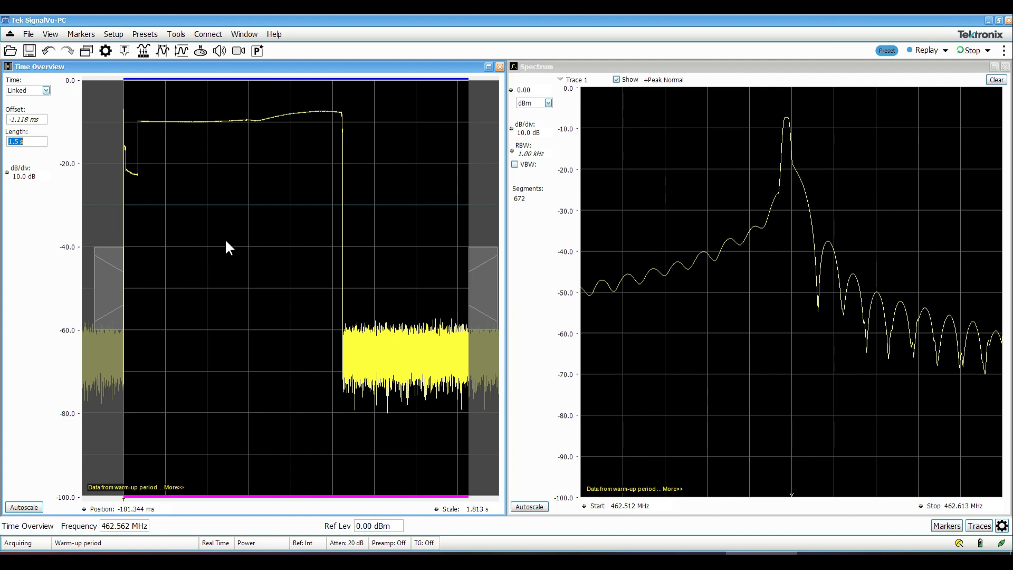
pyautogui.moveTo(472, 282); pyautogui.dragTo(346, 287)
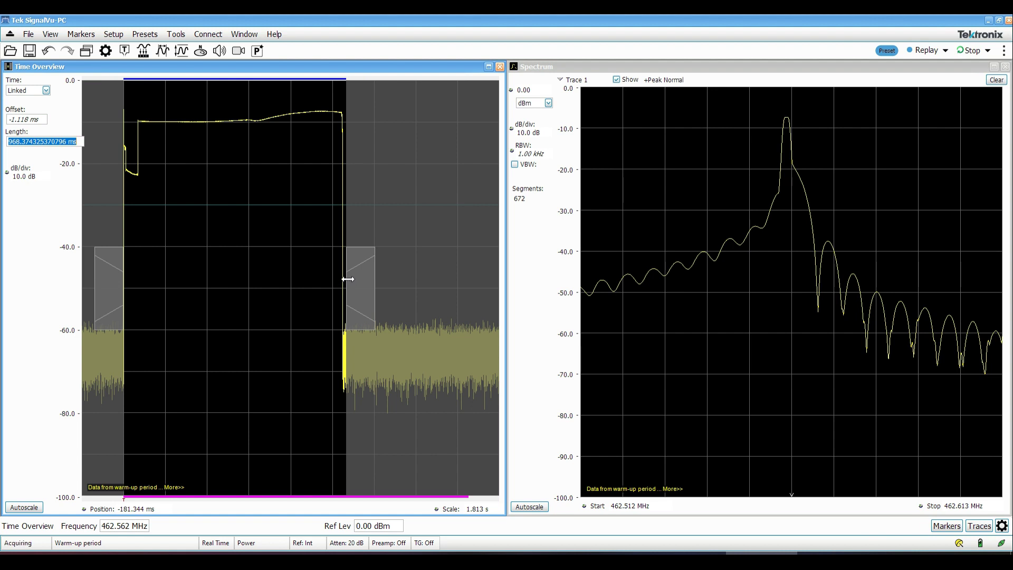
pyautogui.moveTo(347, 278); pyautogui.dragTo(344, 278)
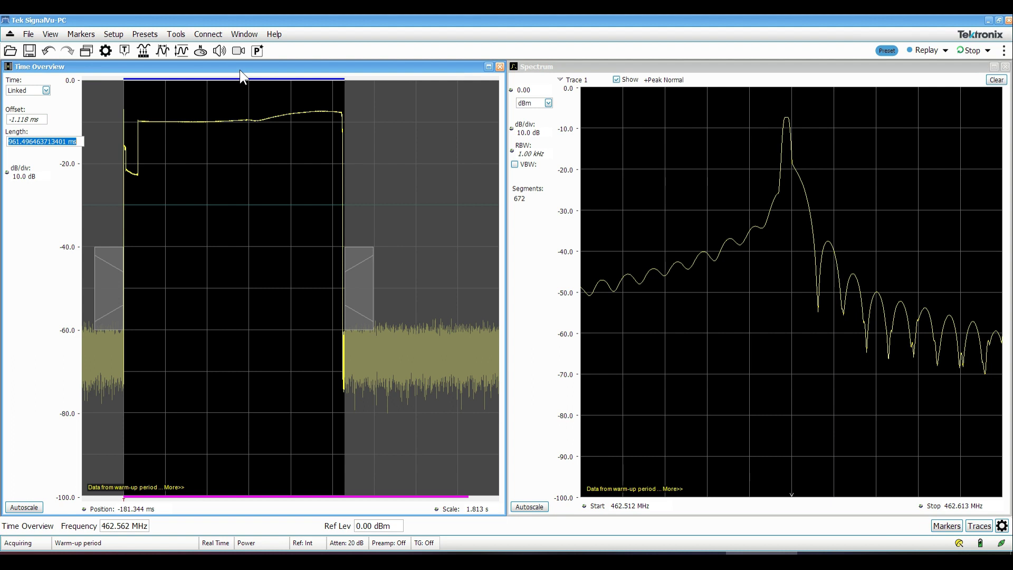
pyautogui.press('Tab')
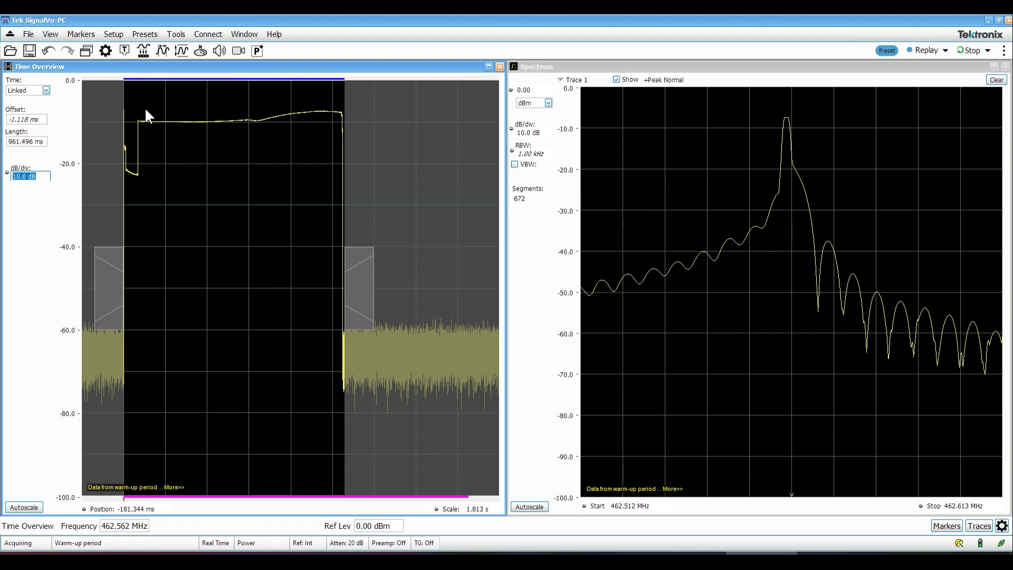
# Step: Save only the analysis-length IQ data as FRS Radio.tiq via File > Save As
pyautogui.click(28, 32)
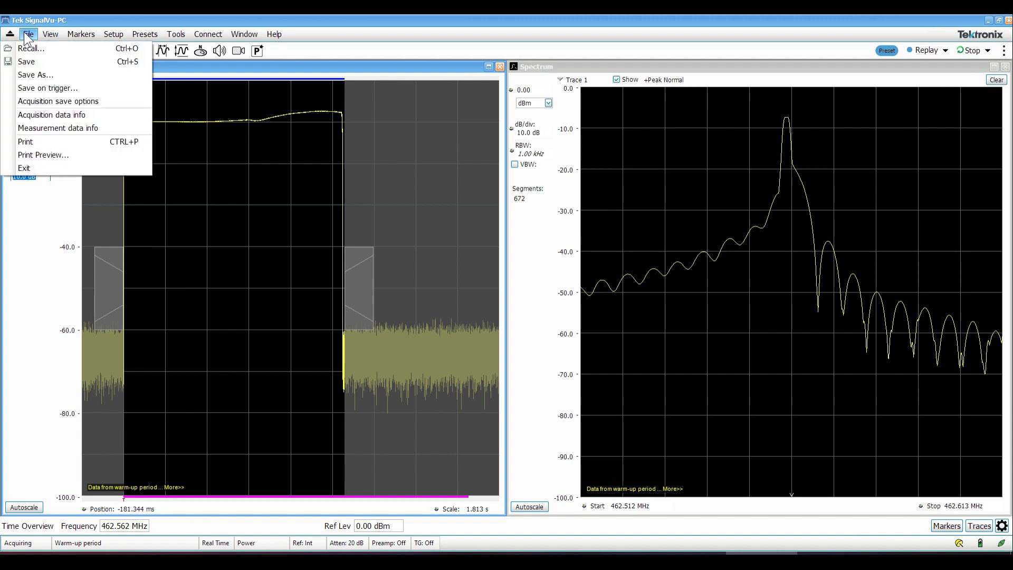
pyautogui.click(42, 73)
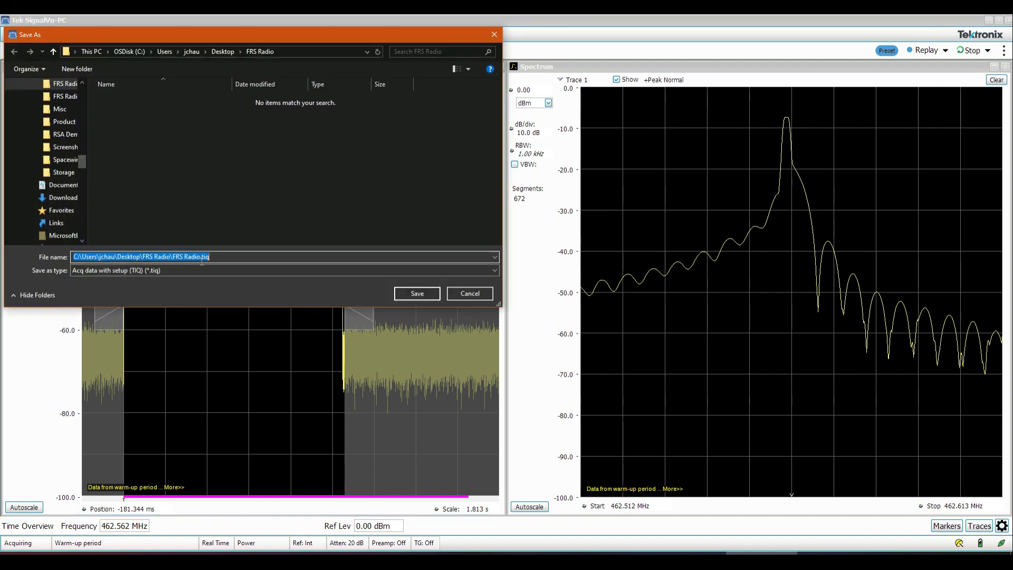
pyautogui.click(397, 291)
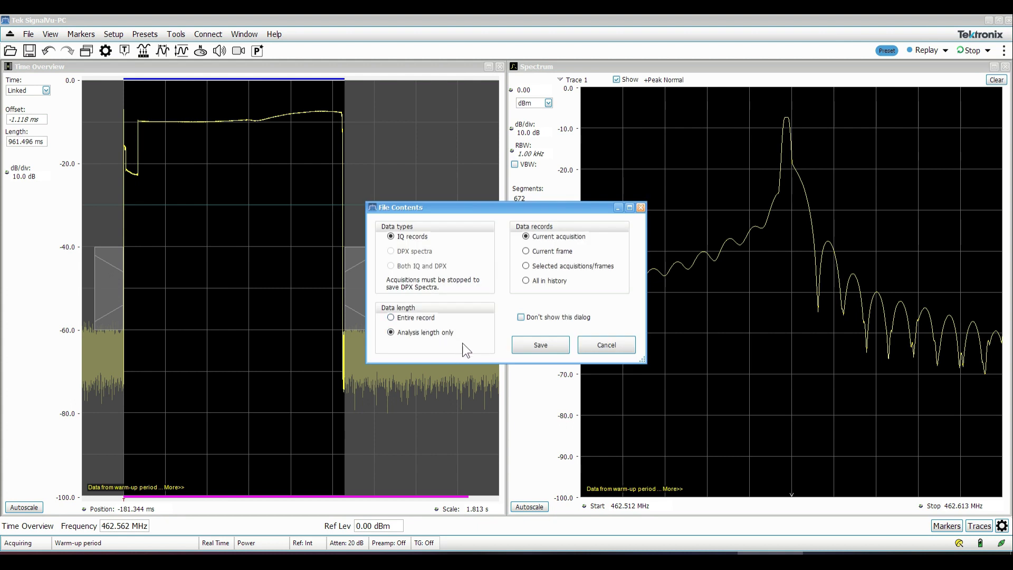
pyautogui.click(556, 346)
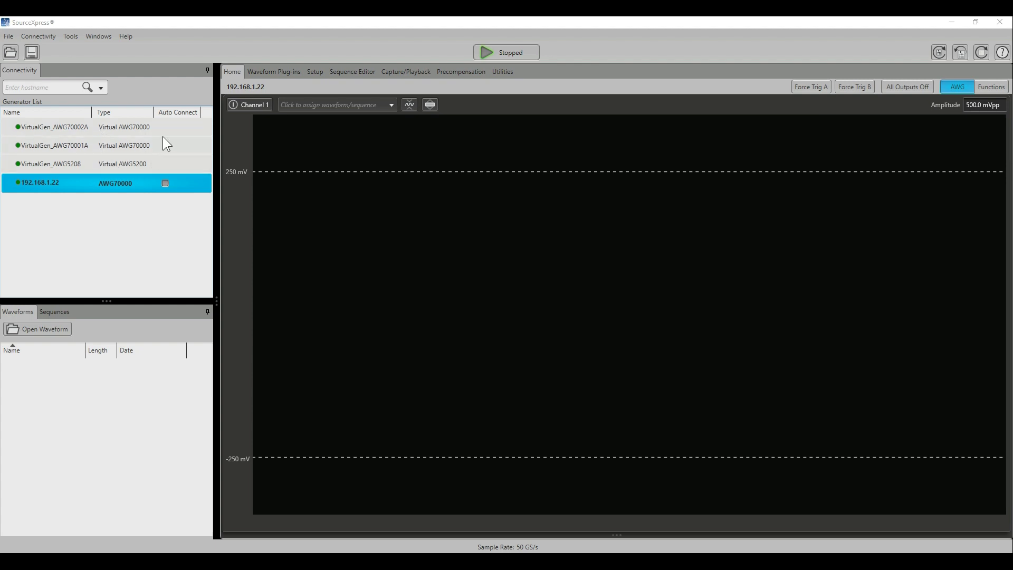
# Step: Select the 192.168.1.22 AWG70000 generator and go to the Capture/Playback page
pyautogui.click(52, 186)
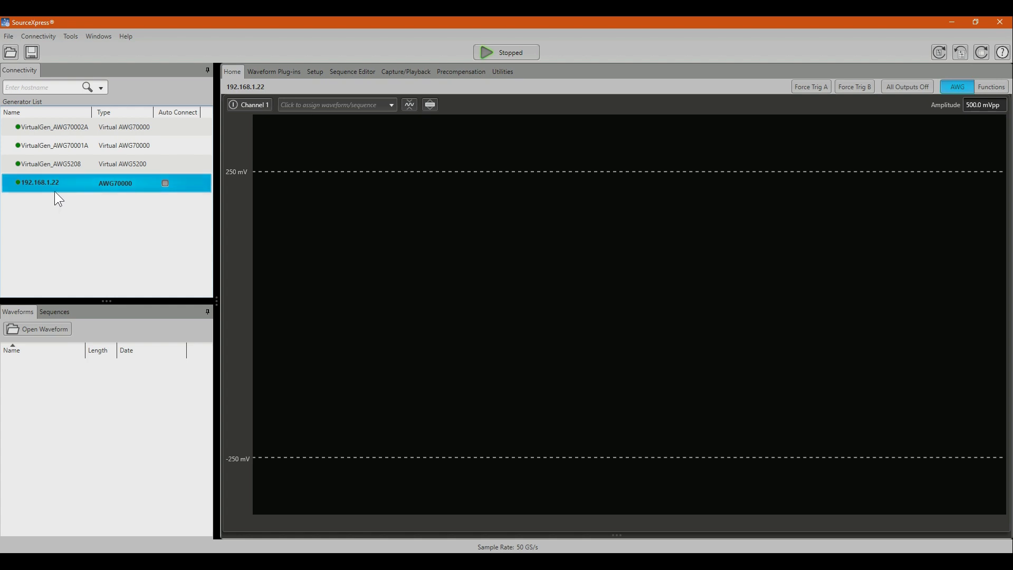
pyautogui.rightClick(74, 186)
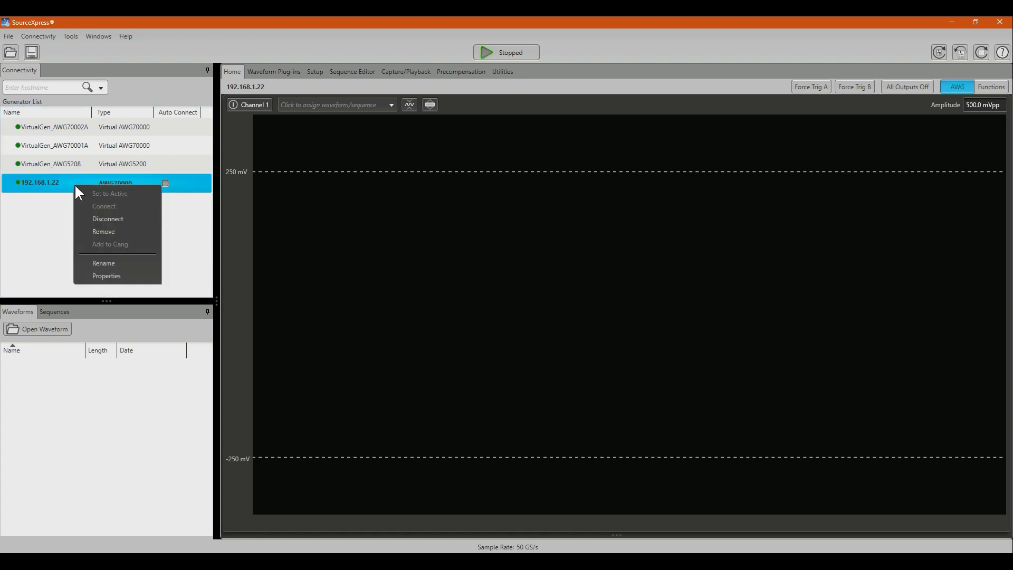
pyautogui.click(52, 202)
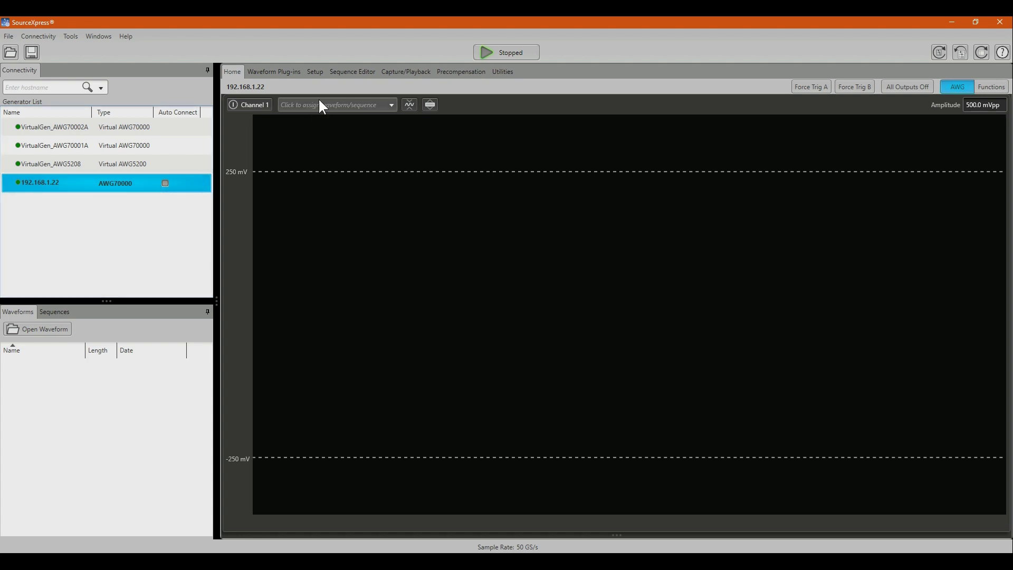
pyautogui.click(392, 72)
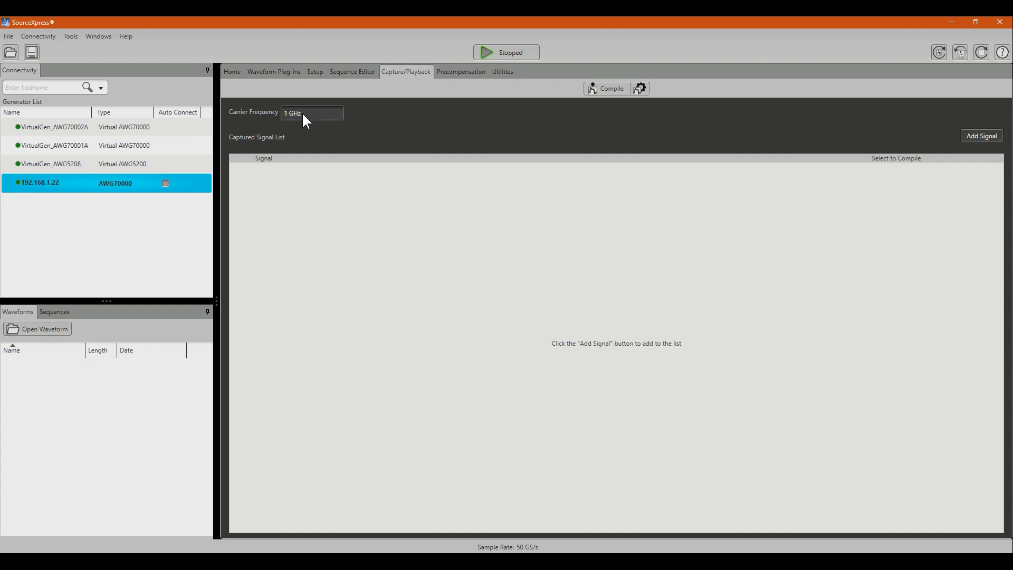
# Step: Import FRS Radio.tiq as a new captured signal, scaled to maximum amplitude
pyautogui.click(967, 135)
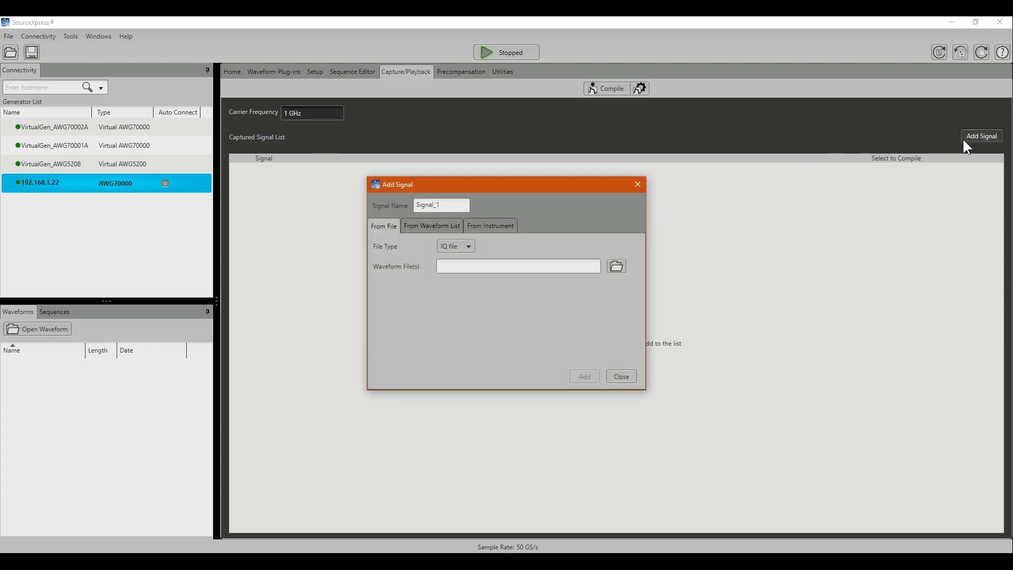
pyautogui.click(468, 248)
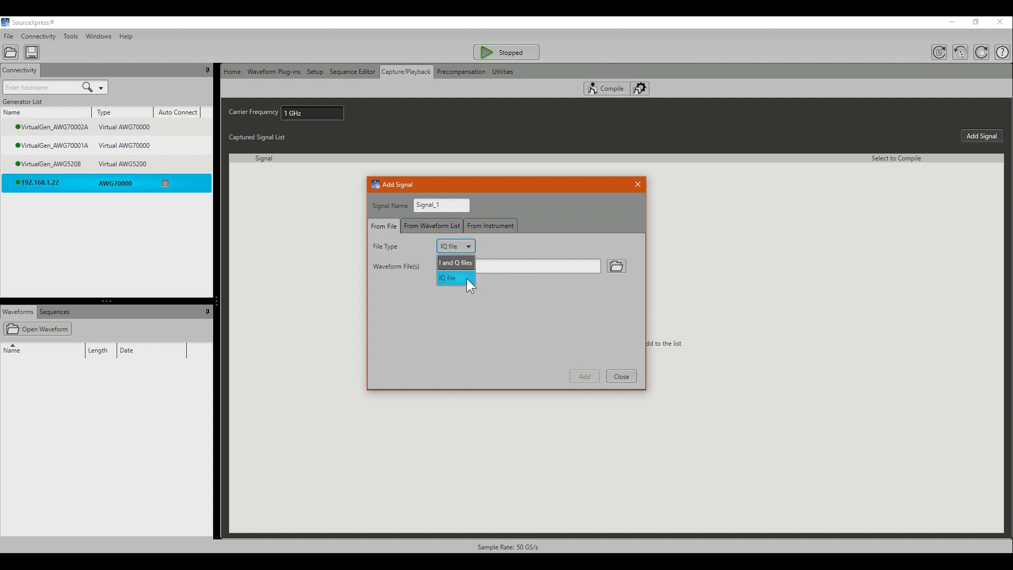
pyautogui.click(616, 266)
pyautogui.click(505, 264)
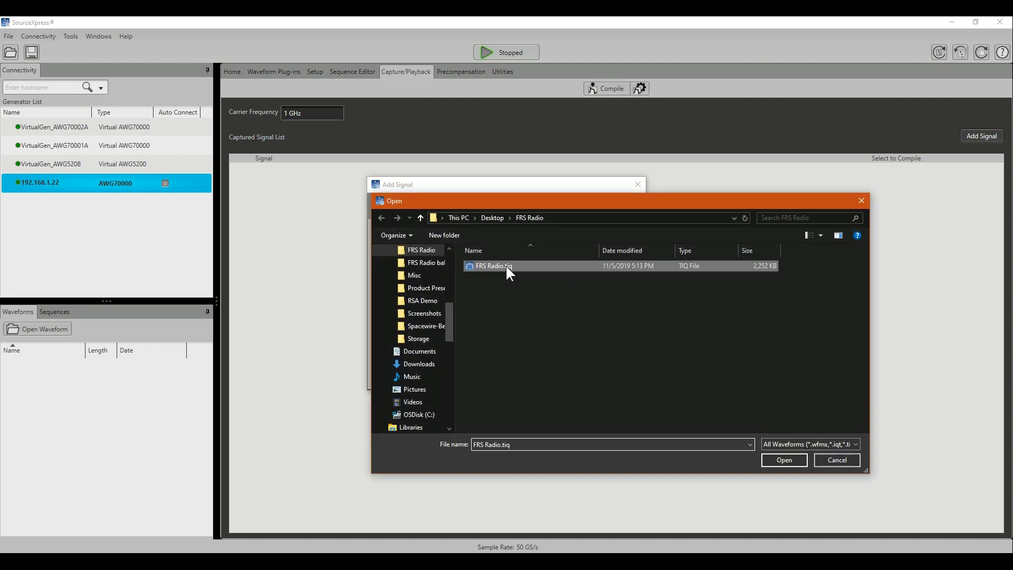
pyautogui.click(774, 455)
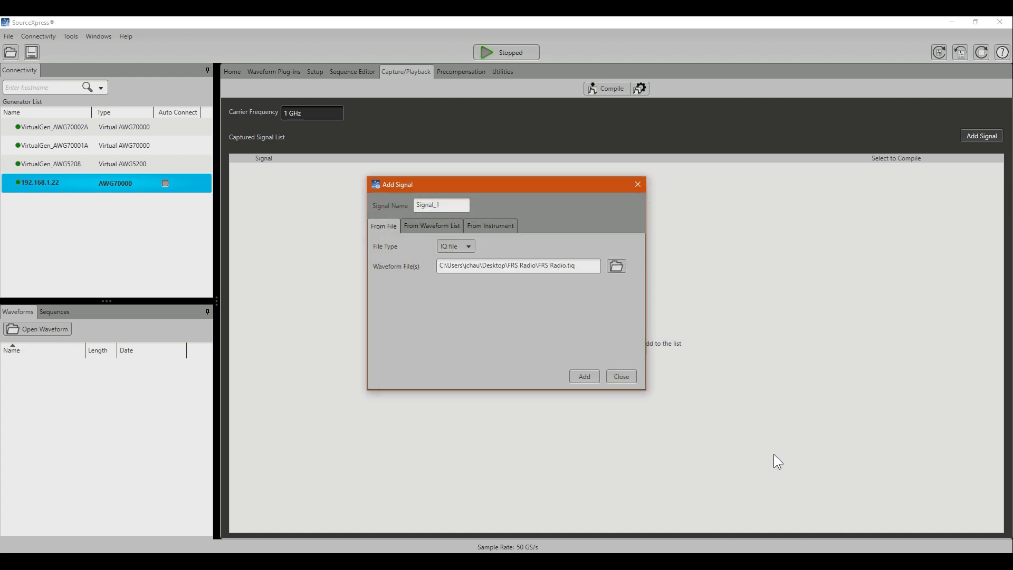
pyautogui.click(584, 376)
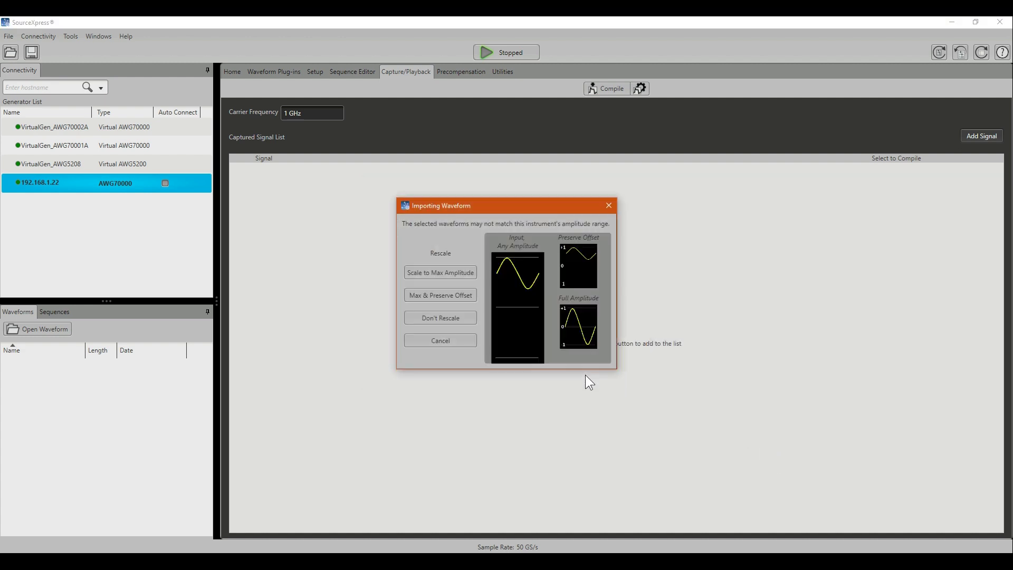
pyautogui.click(462, 272)
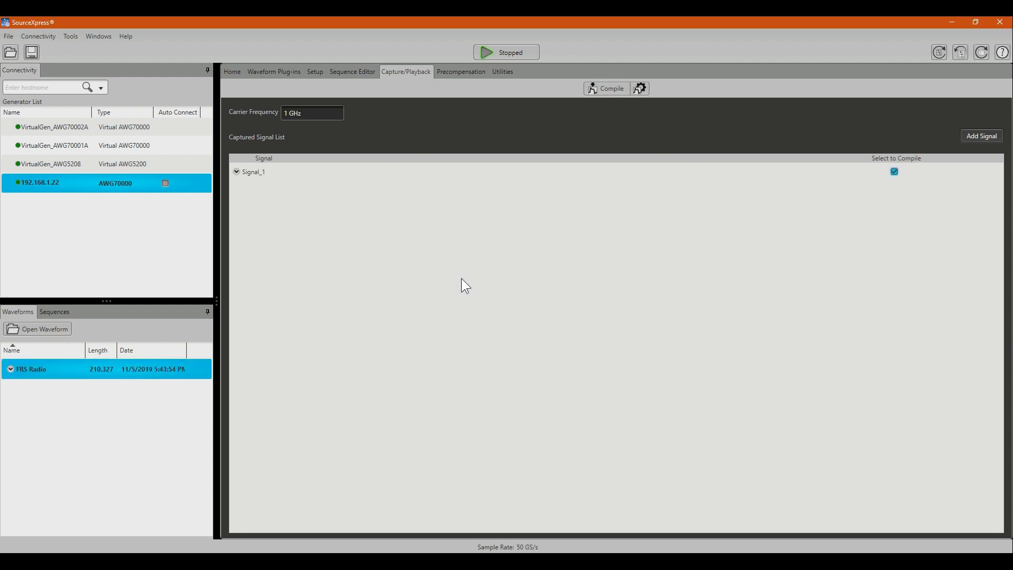
# Step: Set the carrier frequency to 462.5875 MHz
pyautogui.click(298, 114)
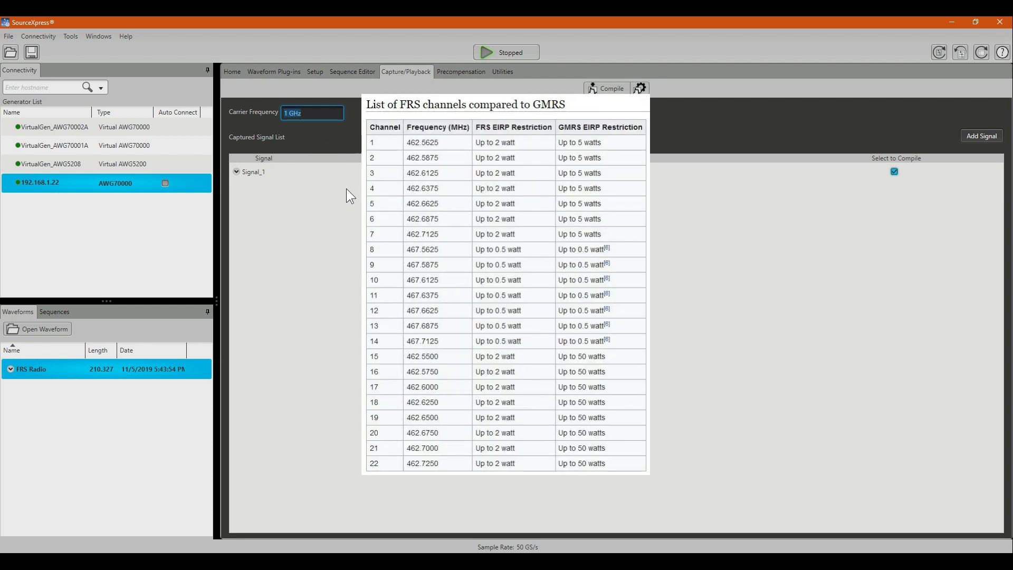
pyautogui.write('462.5875 MHz')
pyautogui.press('Return')
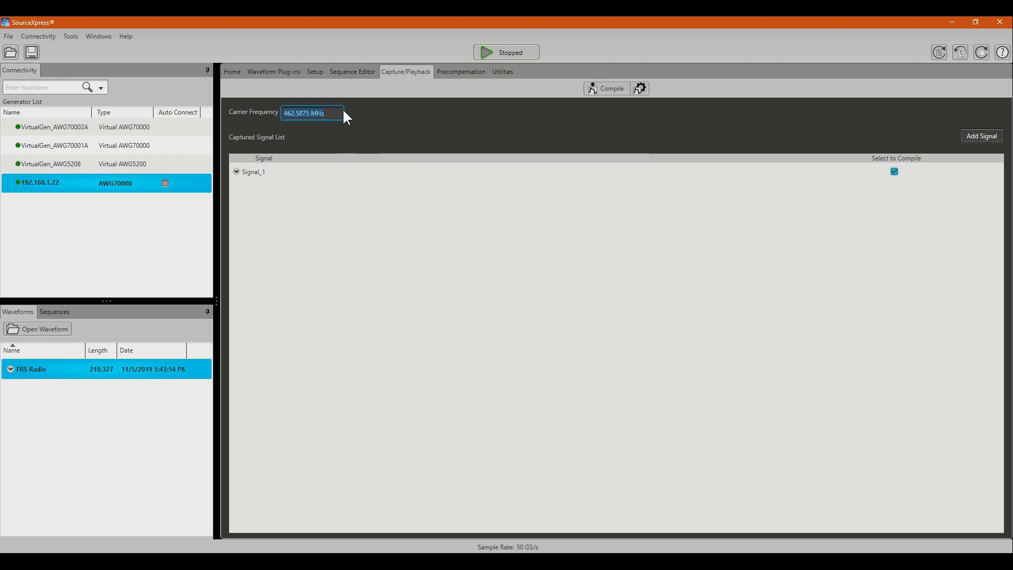
# Step: Set compiling to also assign the result to Channel 1
pyautogui.click(634, 92)
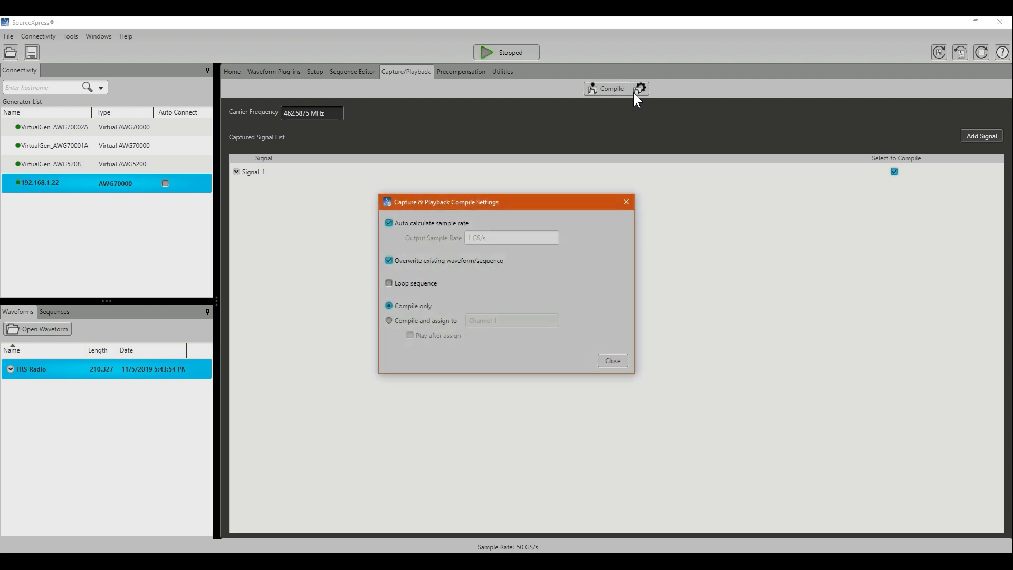
pyautogui.click(442, 322)
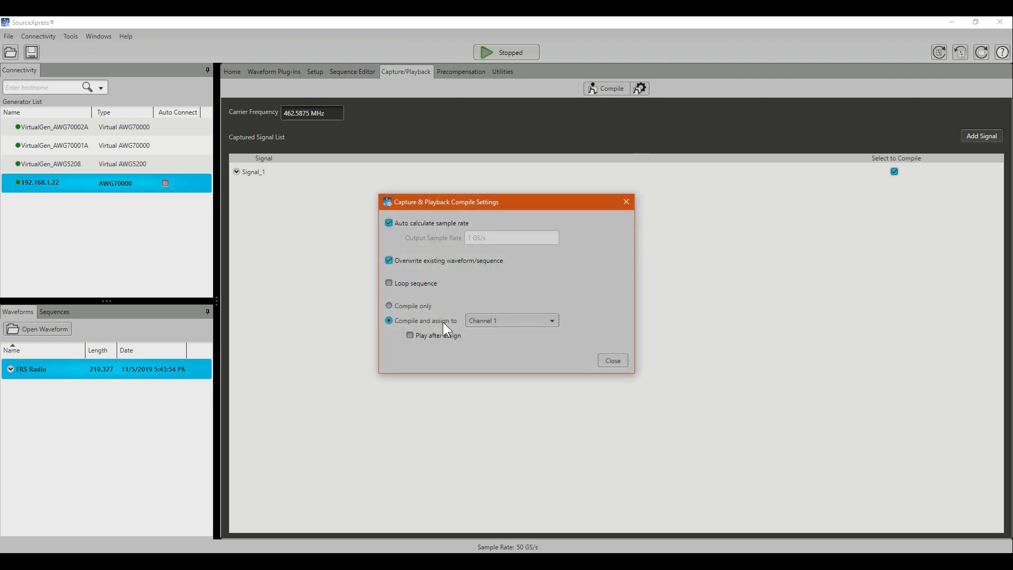
pyautogui.click(608, 363)
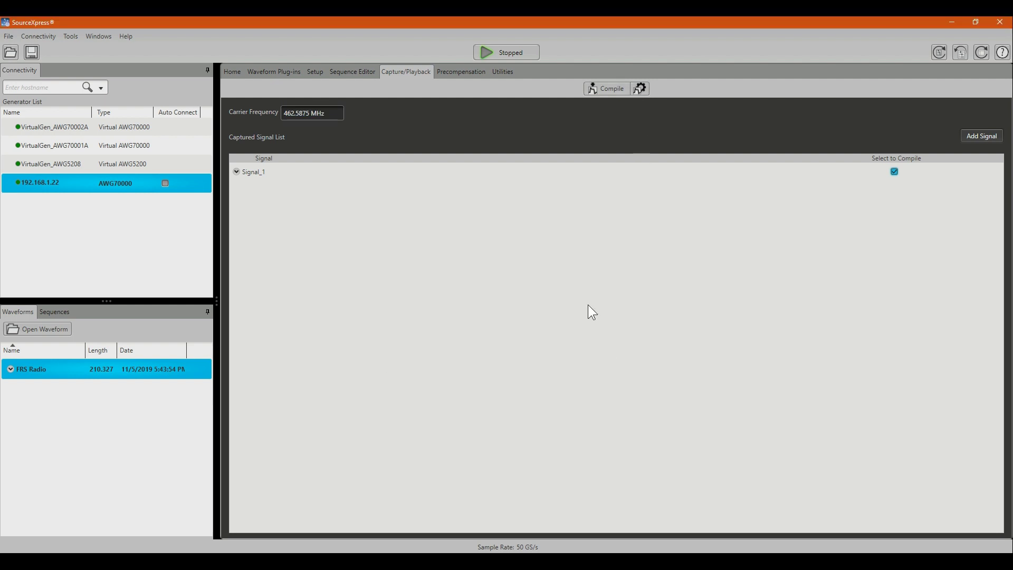
# Step: Compile Signal_1 to produce the CnP_Signal_1_FRS Radio_1 sequence
pyautogui.click(610, 94)
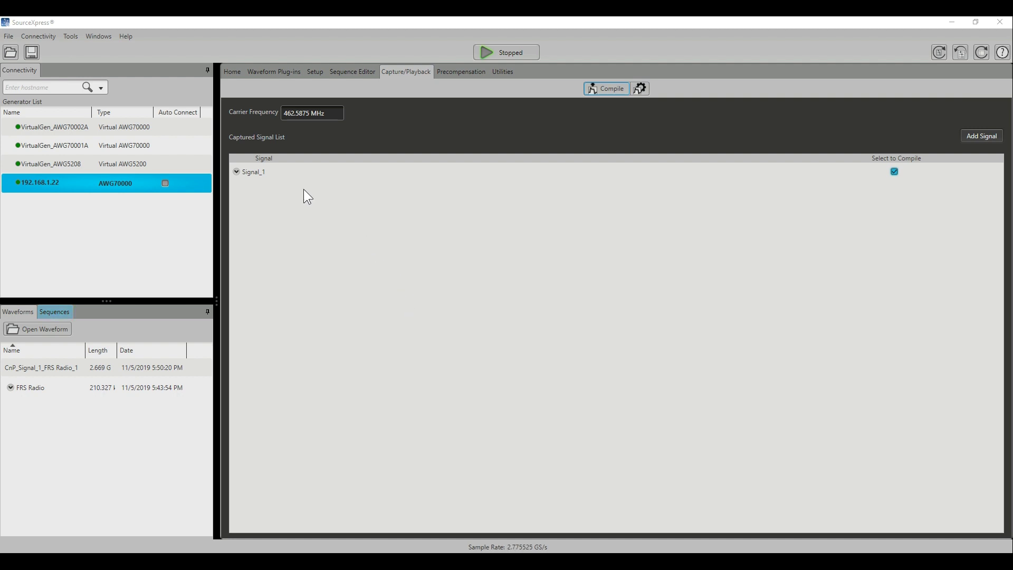
# Step: Open Channel 1's sequence in the Sequence Editor and make step 1 wait for TrigA
pyautogui.click(236, 73)
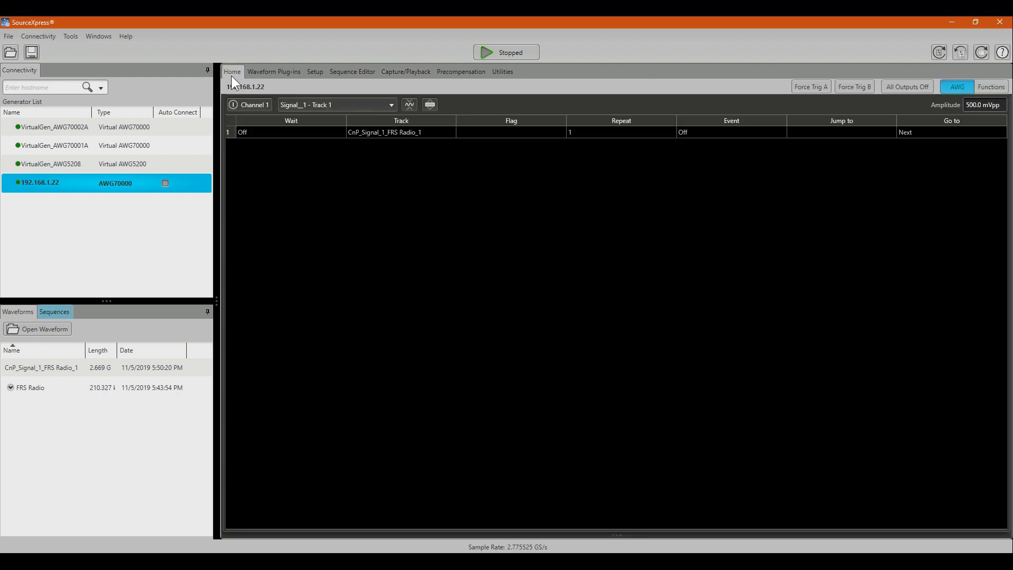
pyautogui.click(322, 106)
pyautogui.click(339, 192)
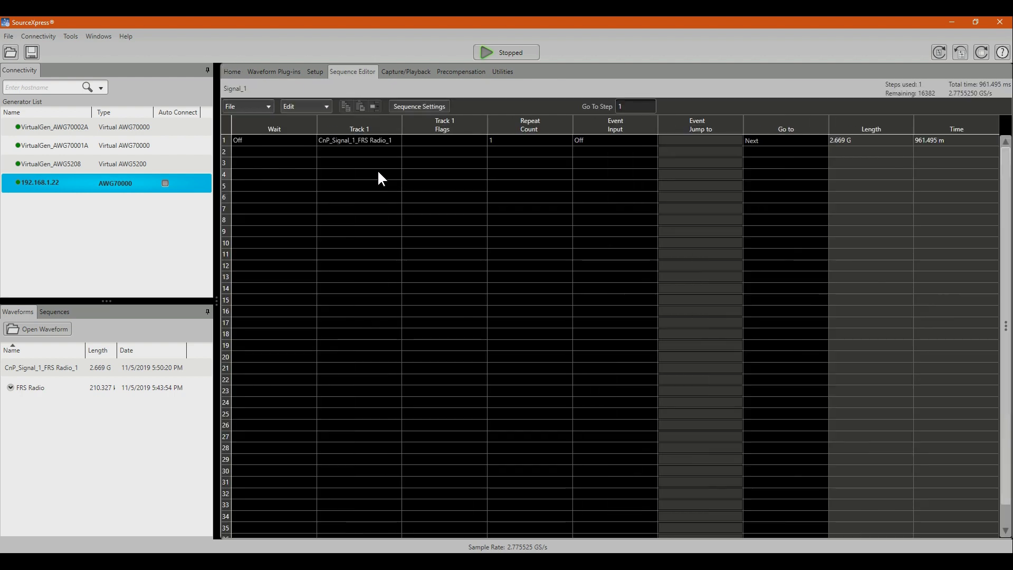
pyautogui.click(305, 141)
pyautogui.click(302, 140)
pyautogui.click(307, 141)
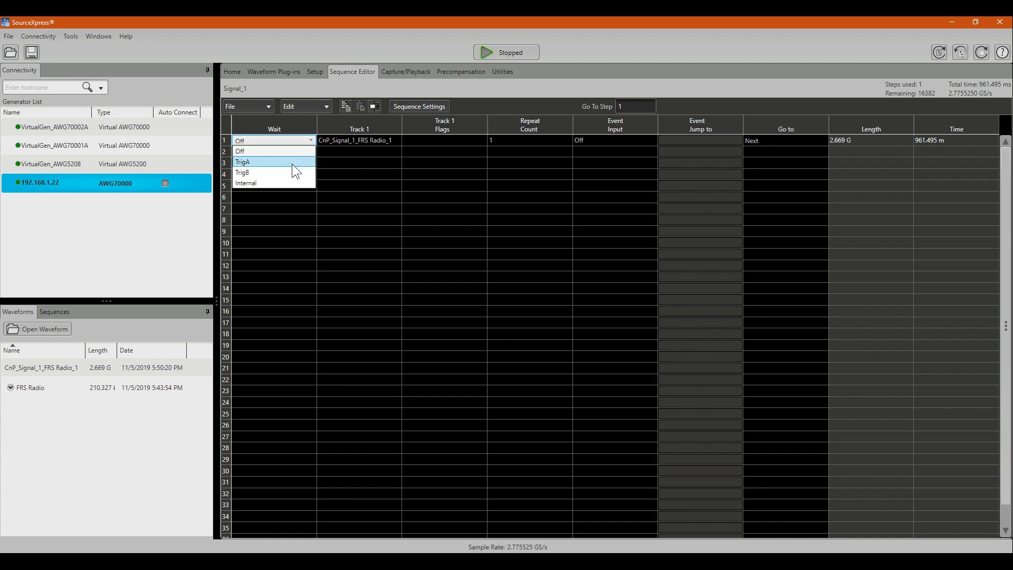
pyautogui.click(293, 163)
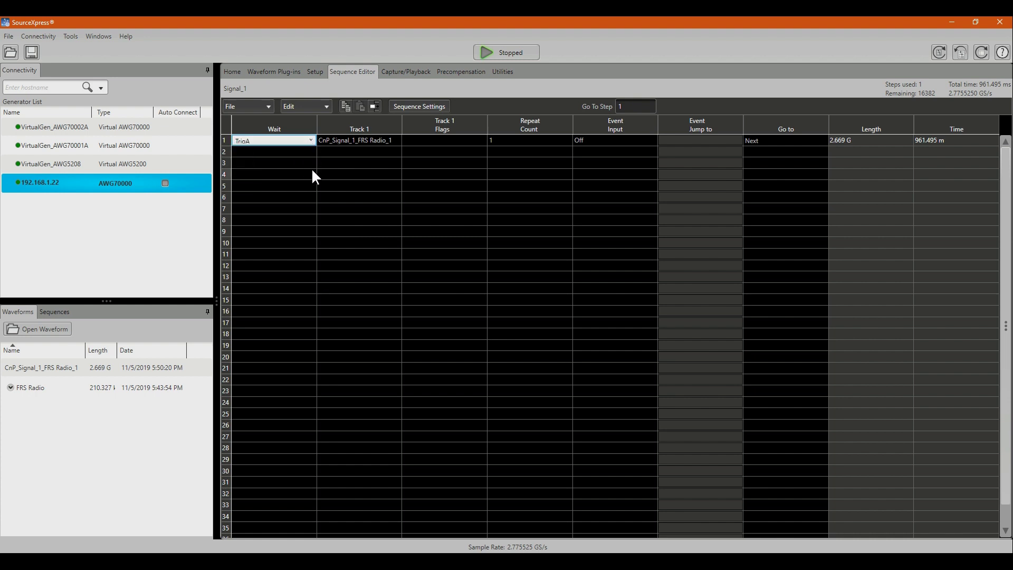
pyautogui.click(525, 153)
# Step: Give step 1 a repeat count of 3 and a go-to of First
pyautogui.click(529, 140)
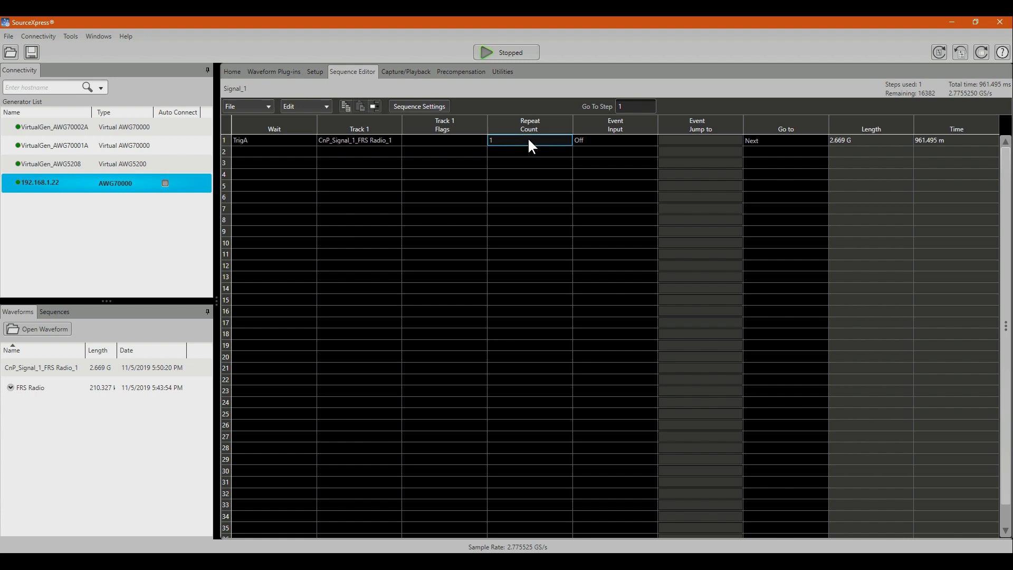
pyautogui.write('3')
pyautogui.press('Return')
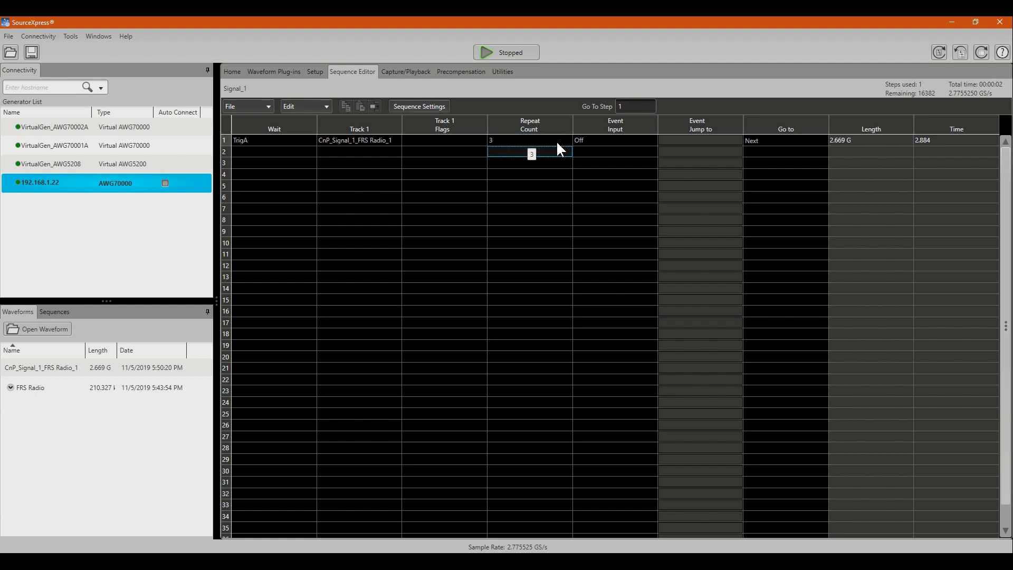
pyautogui.click(781, 139)
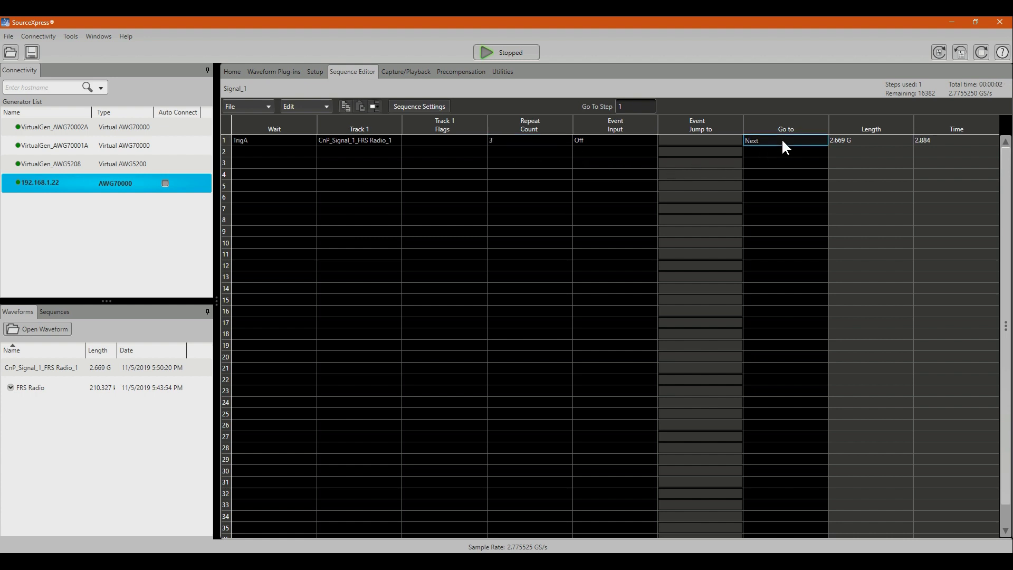
pyautogui.click(822, 141)
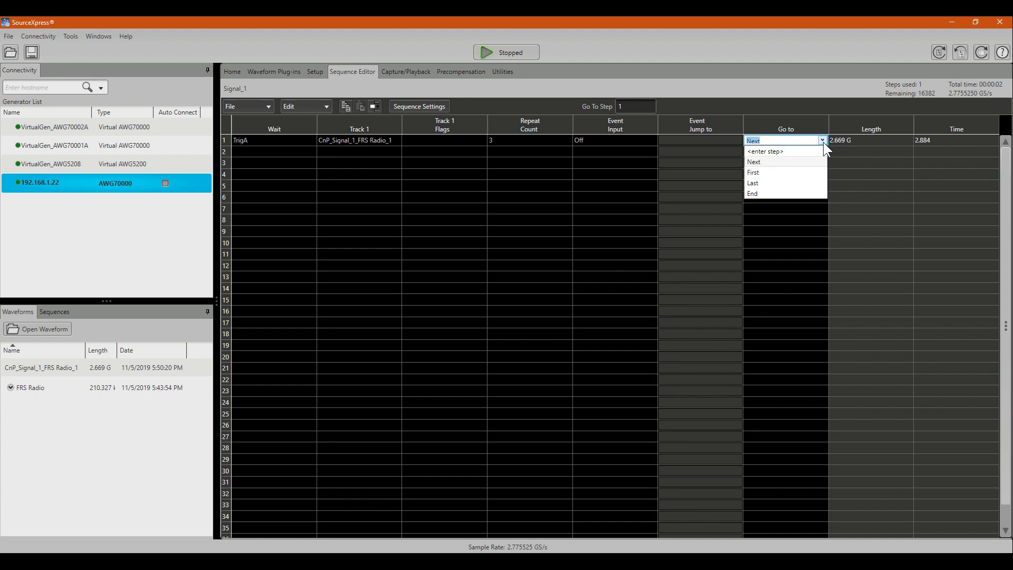
pyautogui.click(796, 171)
pyautogui.click(552, 176)
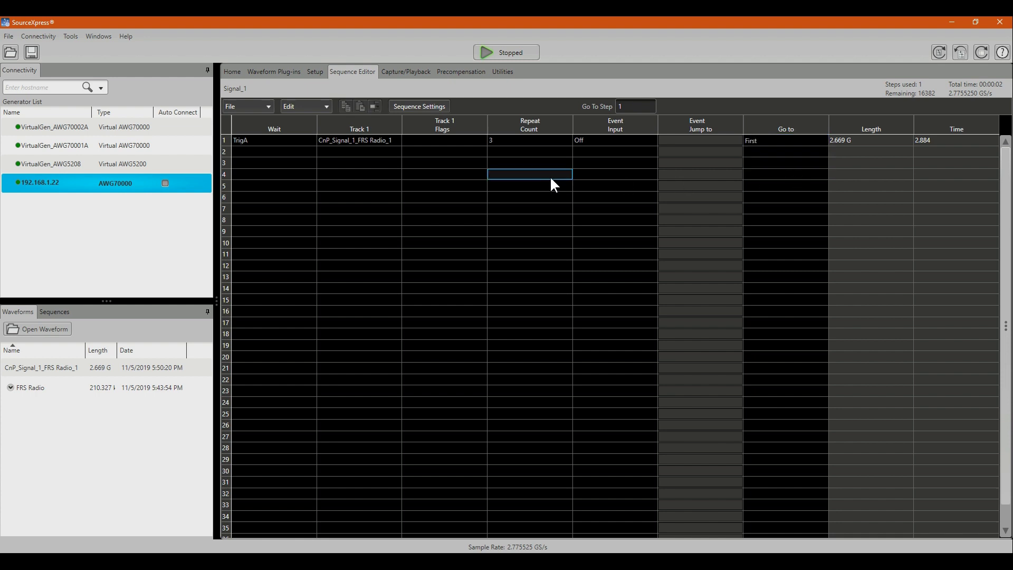
# Step: From SourceXpress's Home view, load and run the edited sequence so it waits for trigger A
pyautogui.click(232, 73)
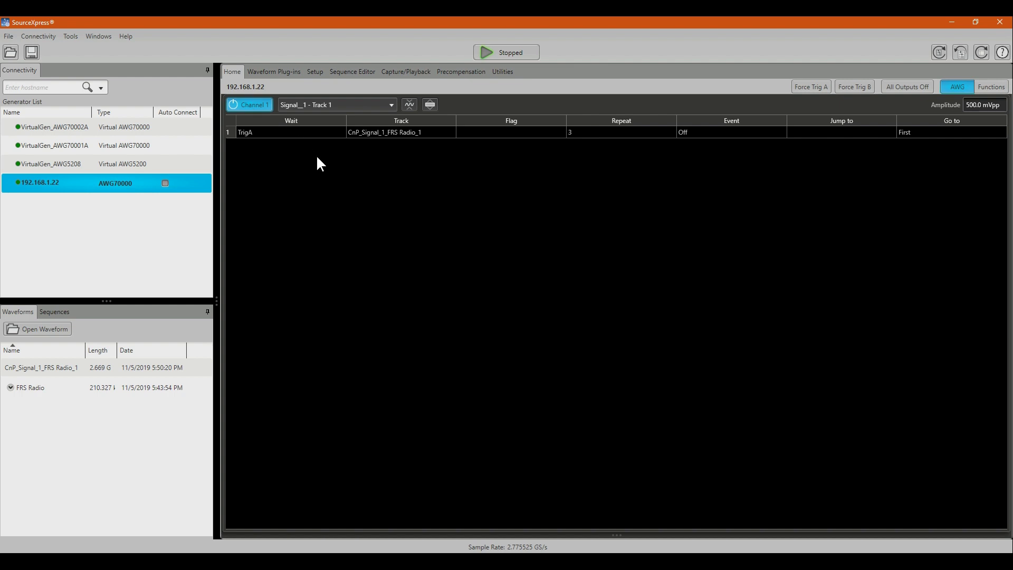
pyautogui.click(500, 50)
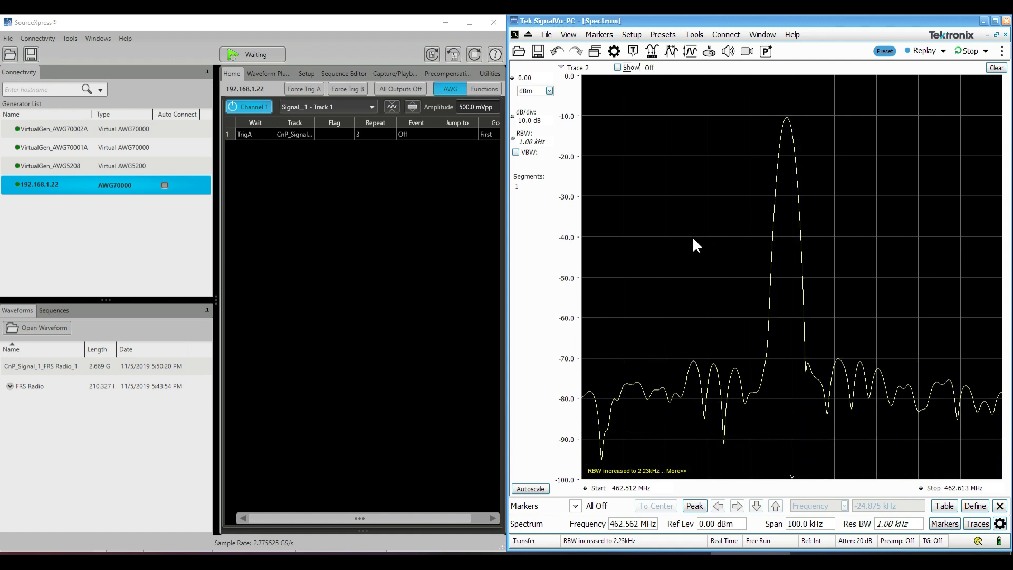
# Step: Force trigger A twice, with Trace 2 (+Peak Max) shown, to hold both FRS carrier peaks
pyautogui.click(309, 88)
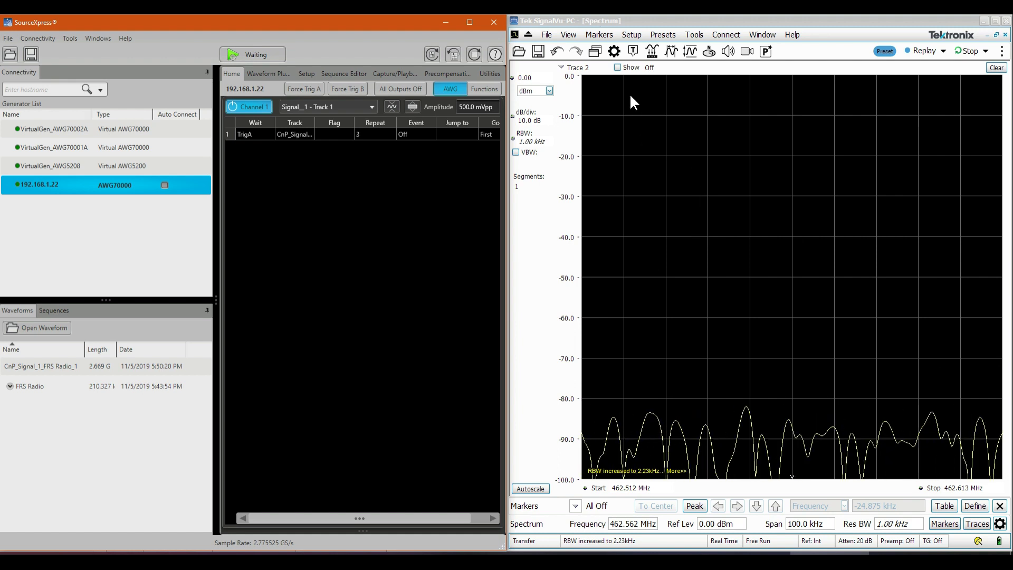
pyautogui.click(616, 67)
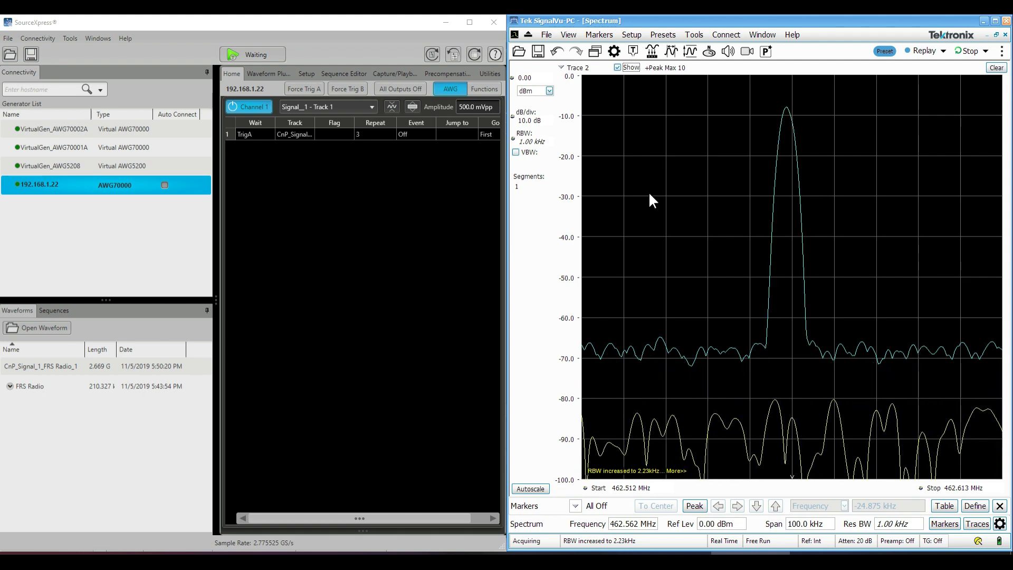
pyautogui.click(310, 90)
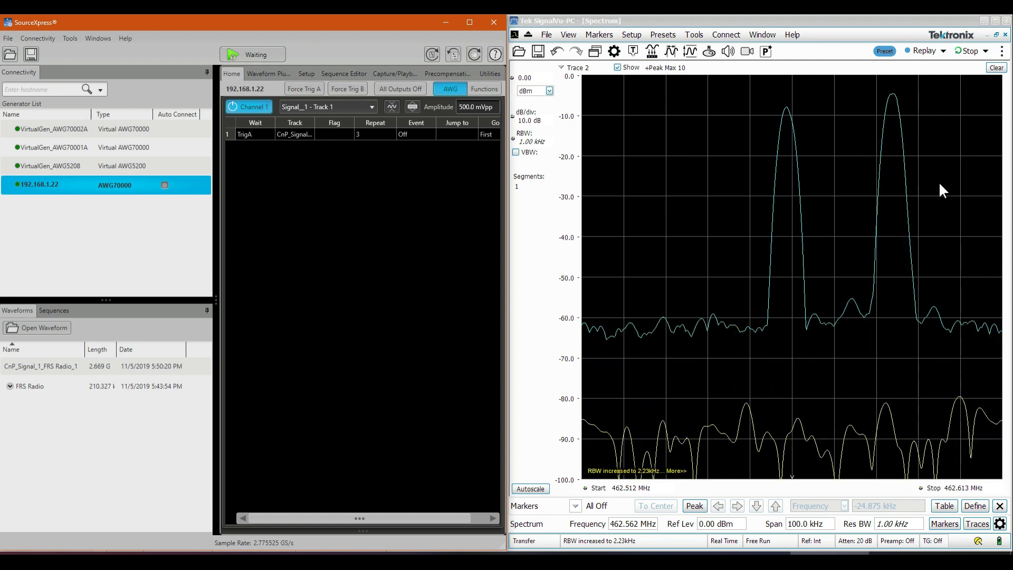
# Step: Mark the strongest peak and add a marker M1 on the left peak's maximum
pyautogui.rightClick(840, 201)
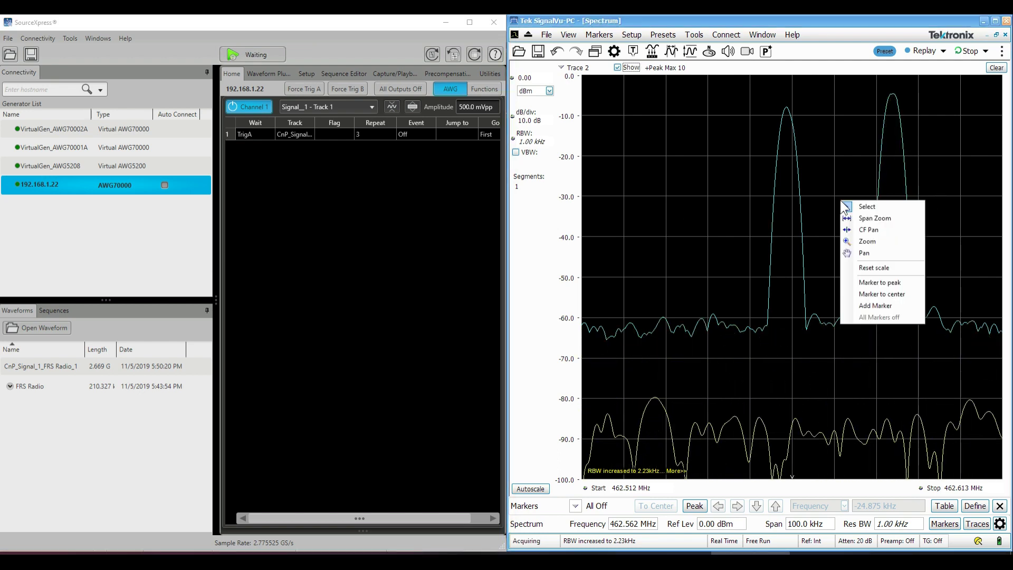
pyautogui.click(872, 281)
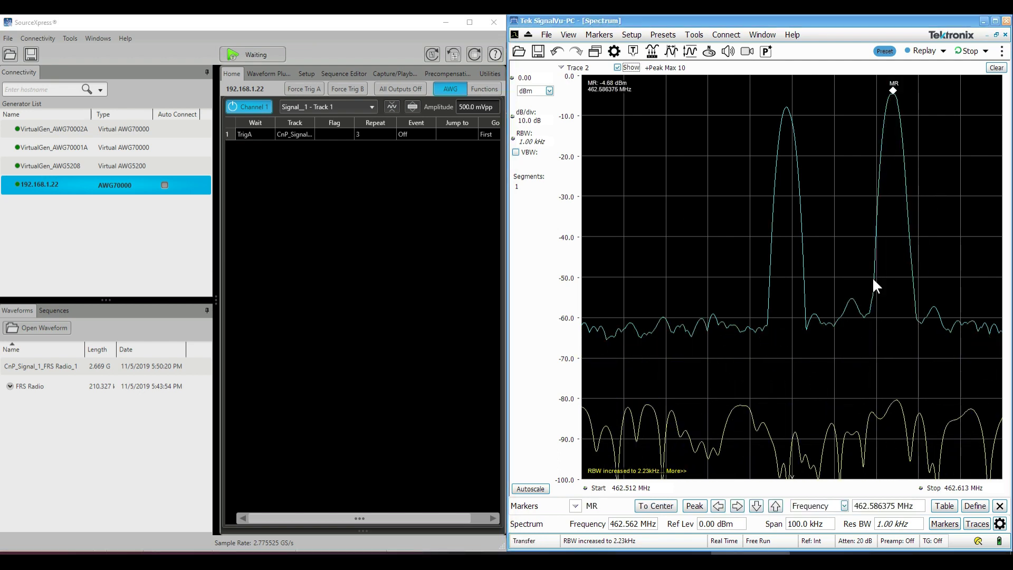
pyautogui.rightClick(830, 203)
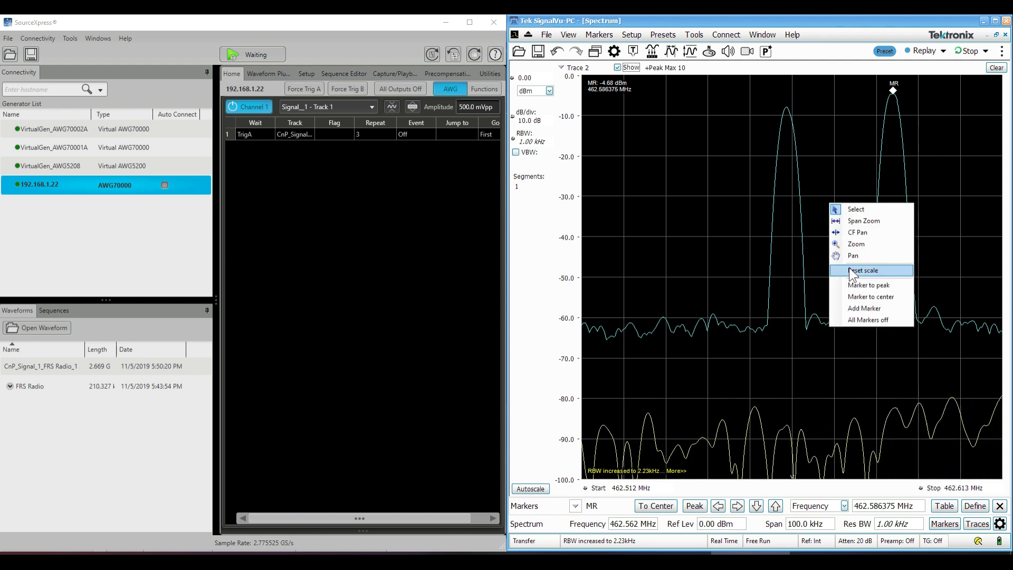
pyautogui.click(863, 309)
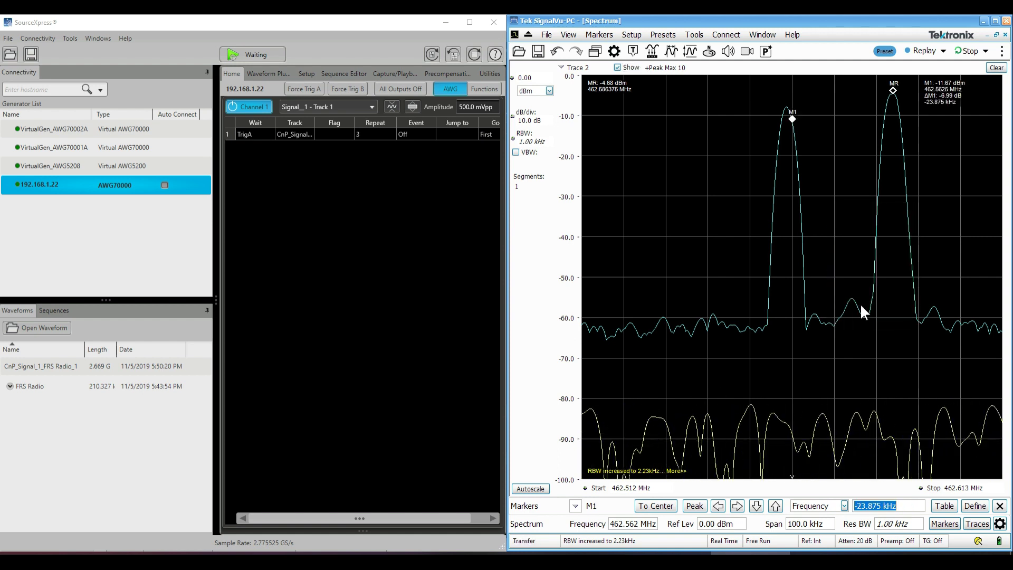
pyautogui.click(721, 508)
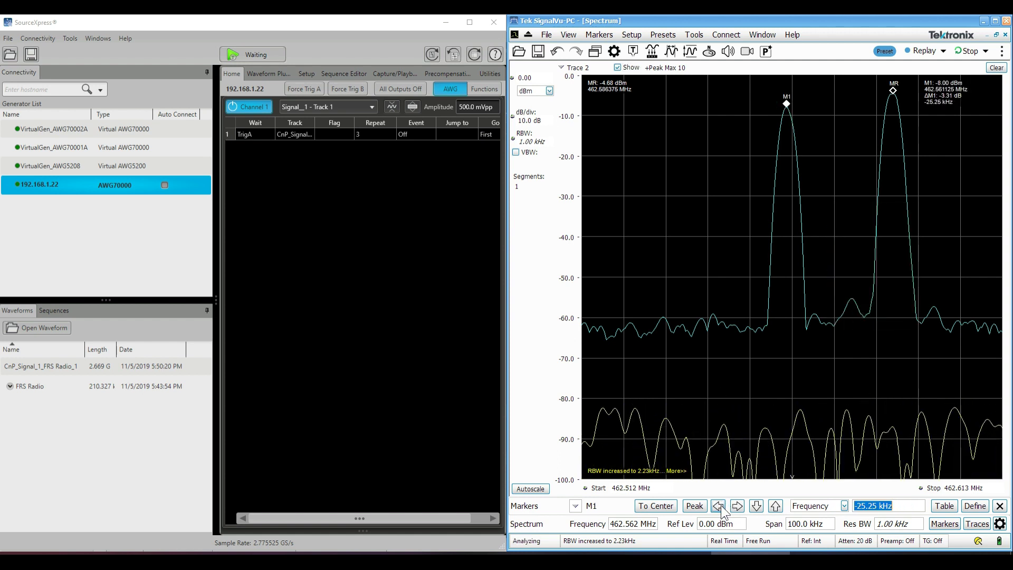
# Step: Show the marker table and select the M1 and MR rows (462.561125 and 462.586375 MHz)
pyautogui.click(942, 506)
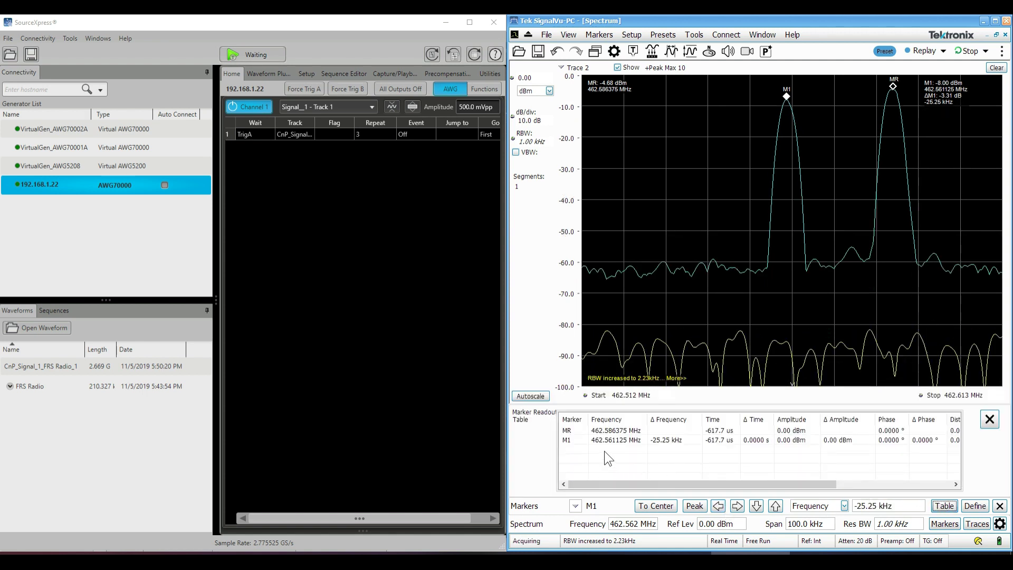
pyautogui.click(620, 441)
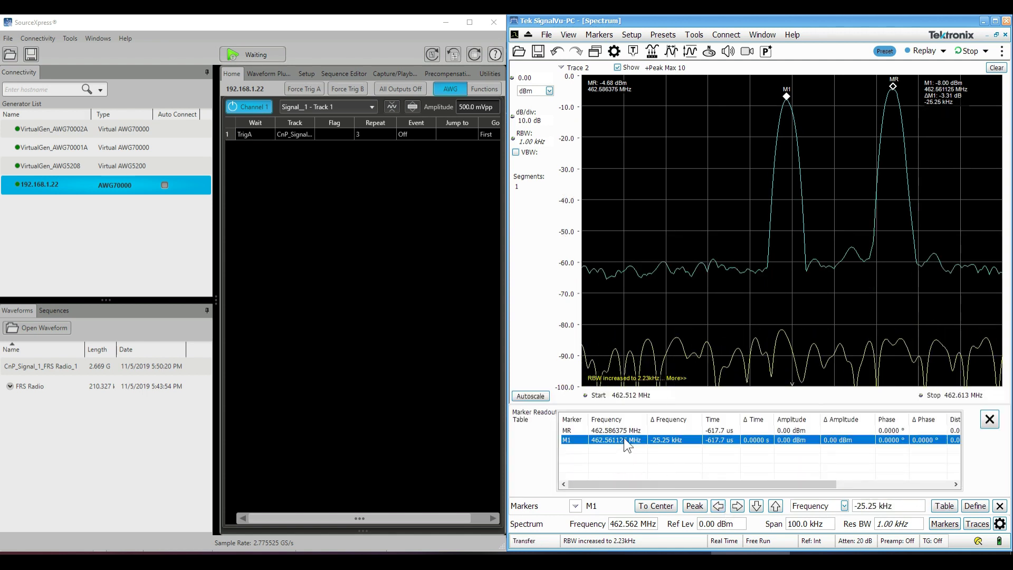
pyautogui.click(630, 430)
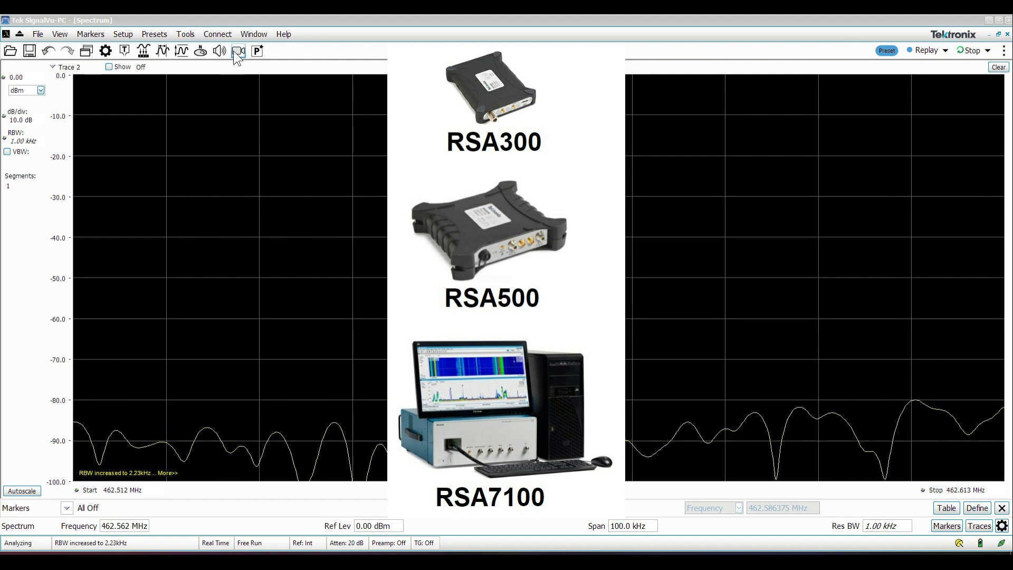
# Step: Set the trigger mode to Triggered so acquisition waits for a power trigger
pyautogui.click(123, 50)
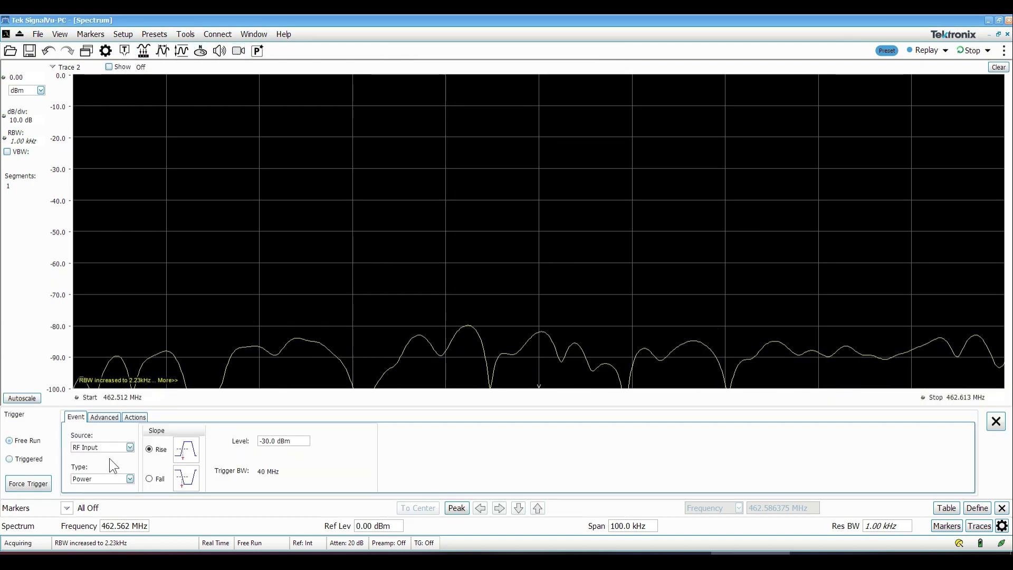
pyautogui.click(26, 457)
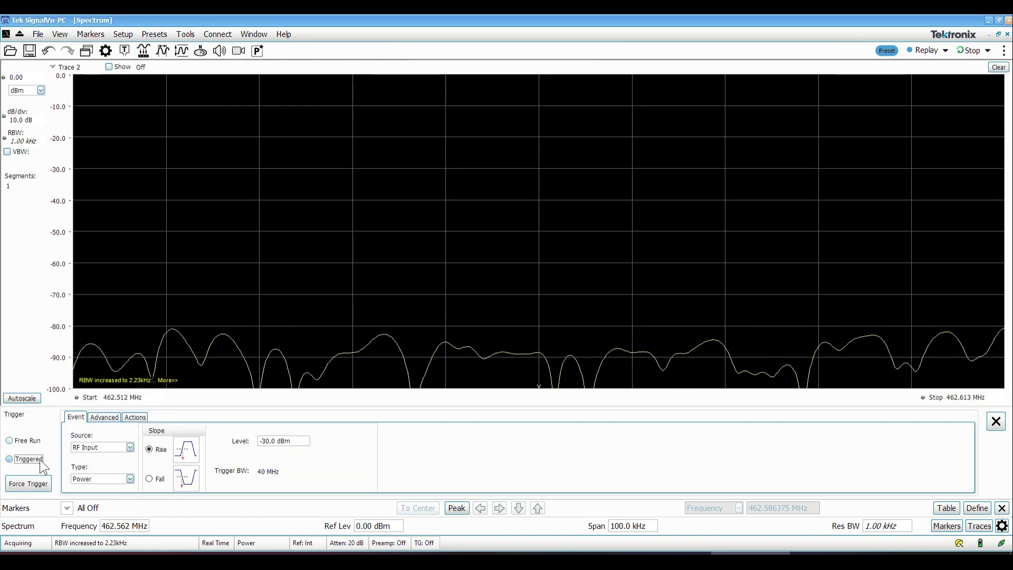
pyautogui.click(996, 421)
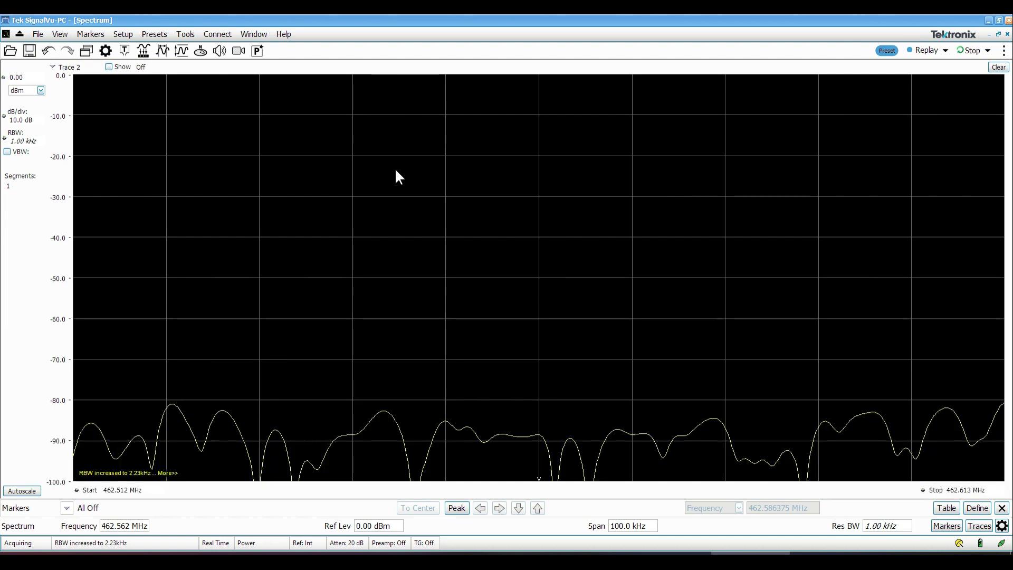
# Step: Keep Formatted (R3F) as the recording file format for FRS_Radio in C:\Recording
pyautogui.click(238, 51)
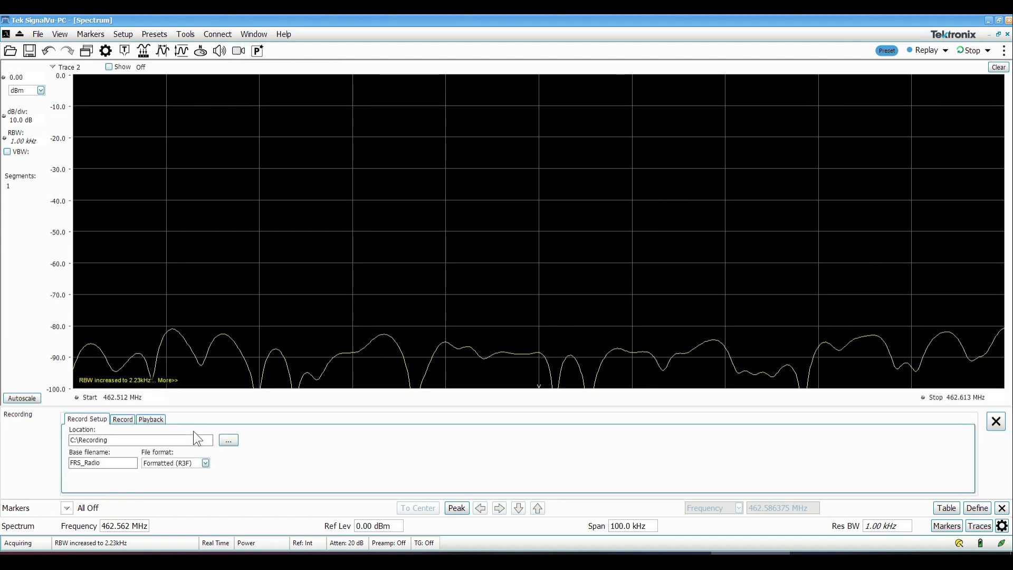
pyautogui.click(207, 467)
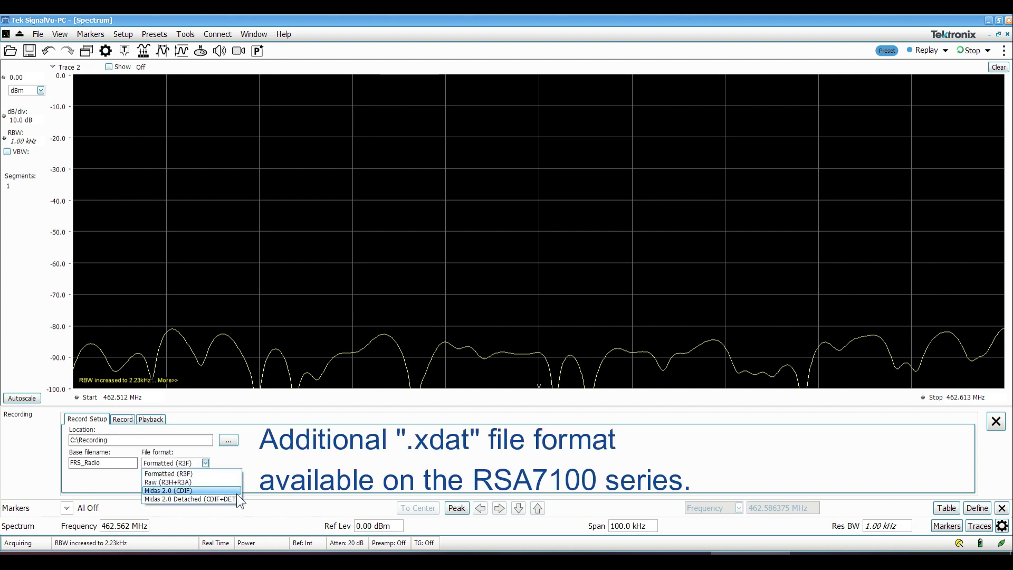
pyautogui.click(236, 473)
# Step: Set Record to disk to Record on trigger with a 2 sec record time, and start recording
pyautogui.click(123, 419)
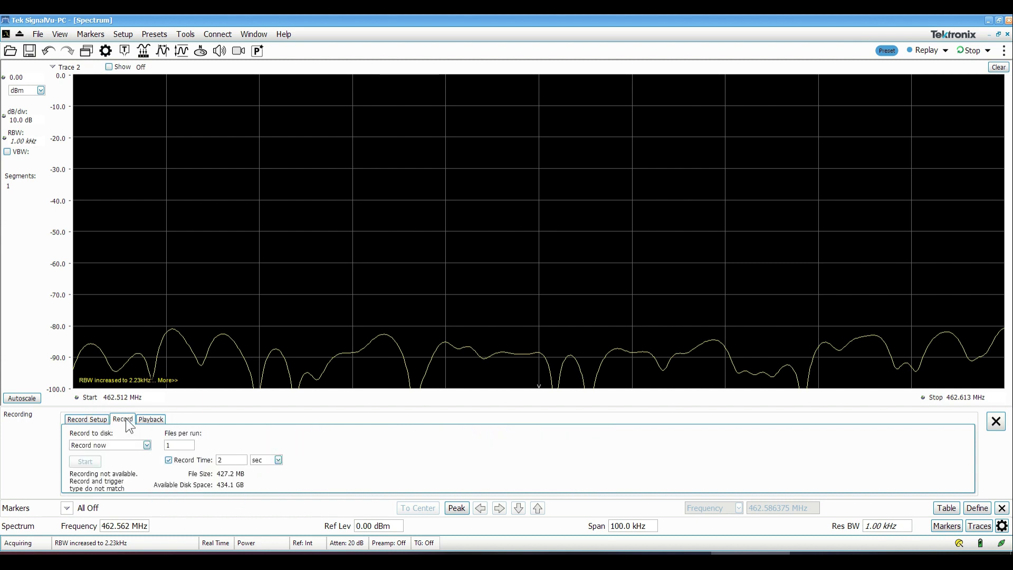
pyautogui.click(148, 445)
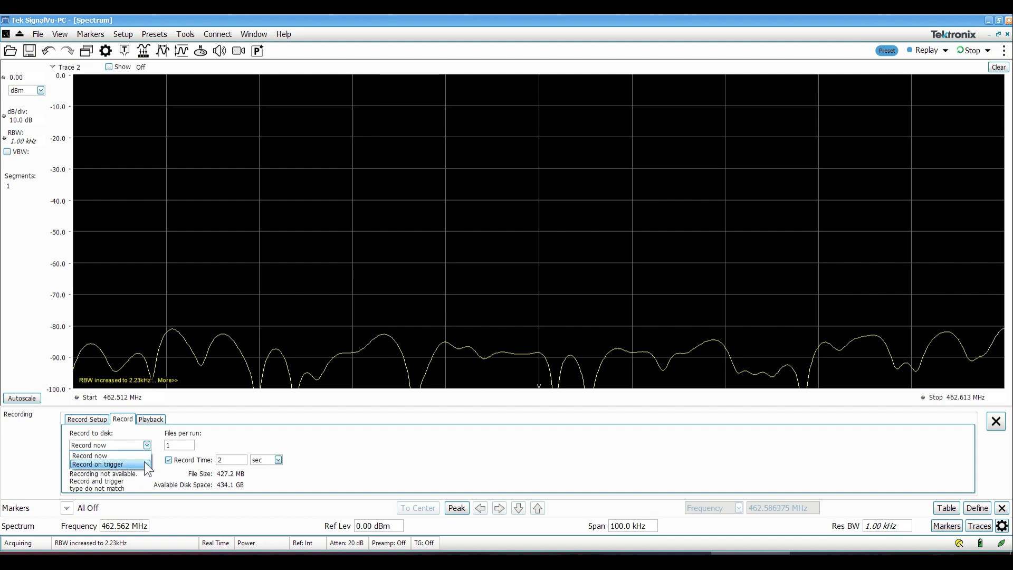
pyautogui.click(146, 465)
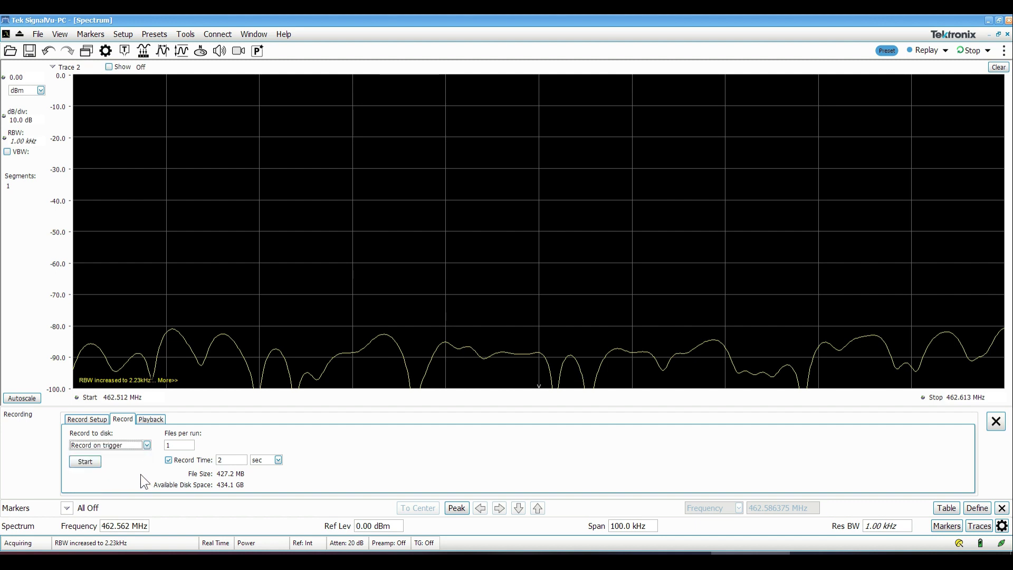
pyautogui.click(268, 459)
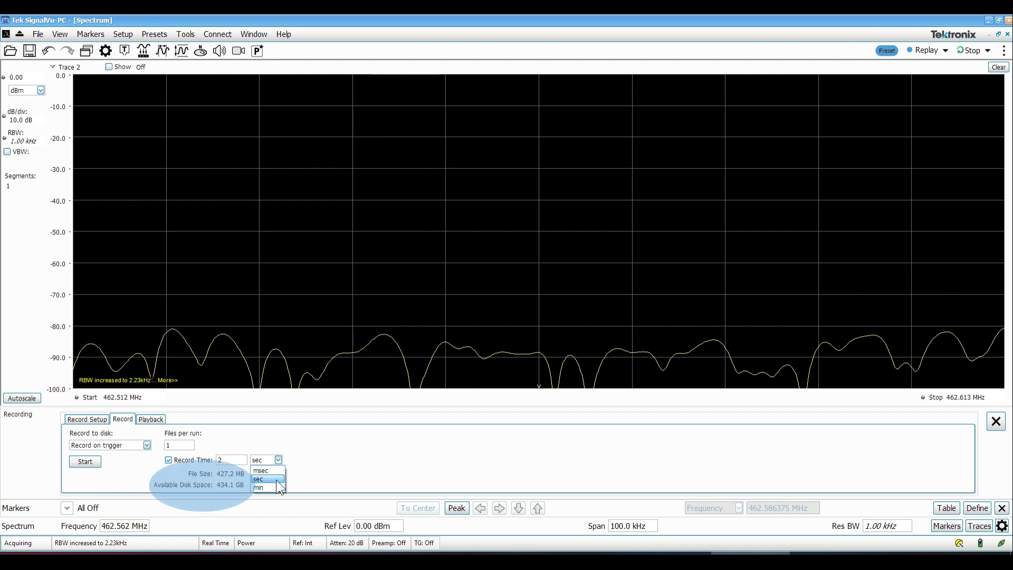
pyautogui.hotkey('shift', 'Tab')
pyautogui.hotkey('shift', 'Tab')
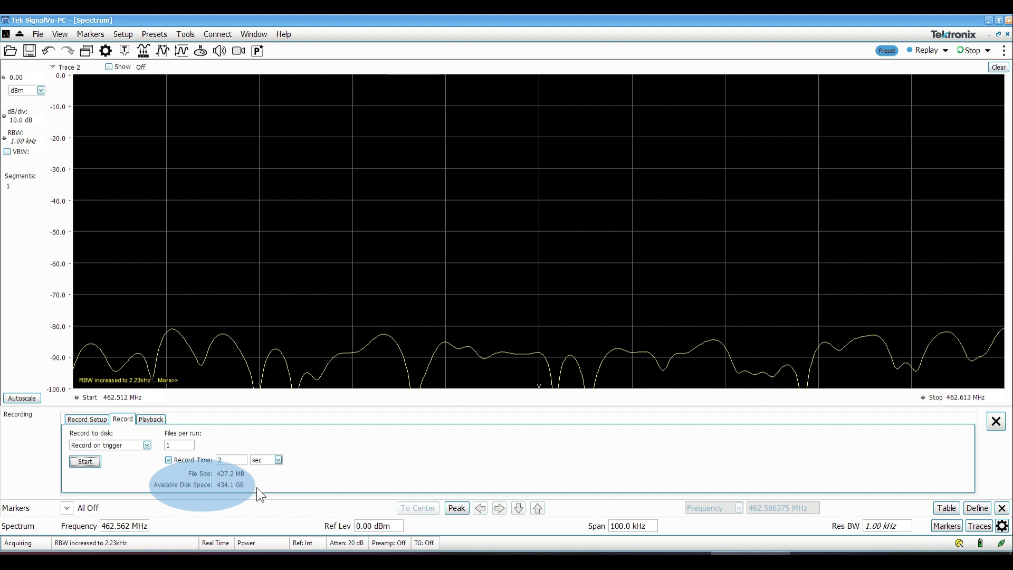
pyautogui.click(93, 463)
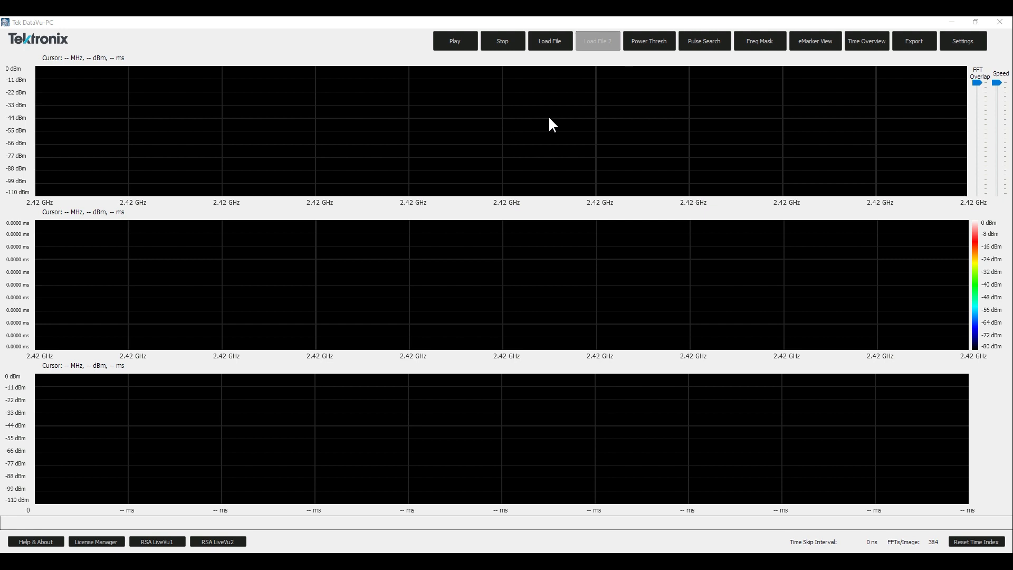
# Step: Load the FRS_Radio .r3f recording in DataVu-PC and convert it to .TIQ
pyautogui.click(555, 42)
pyautogui.click(255, 120)
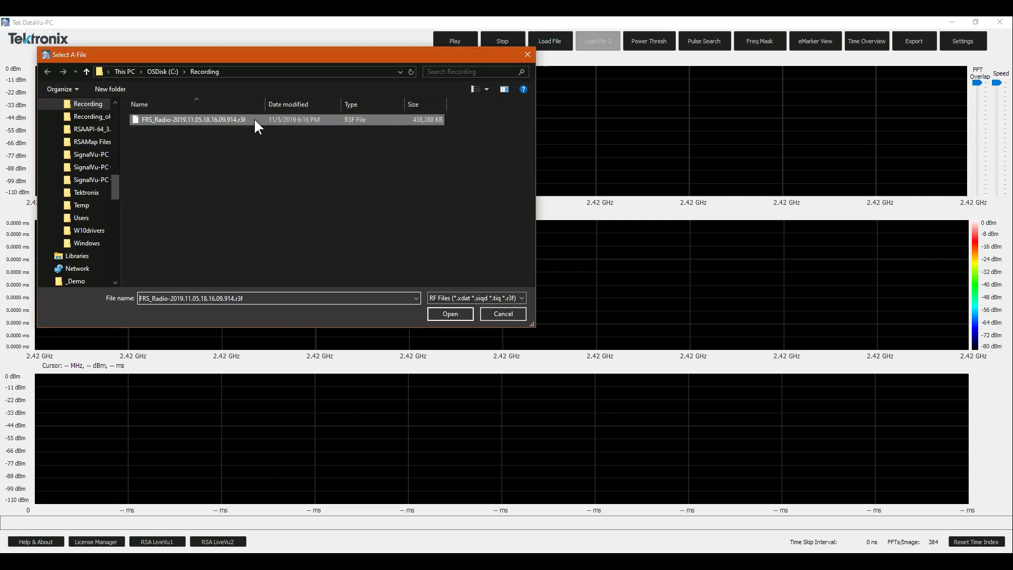
pyautogui.click(441, 314)
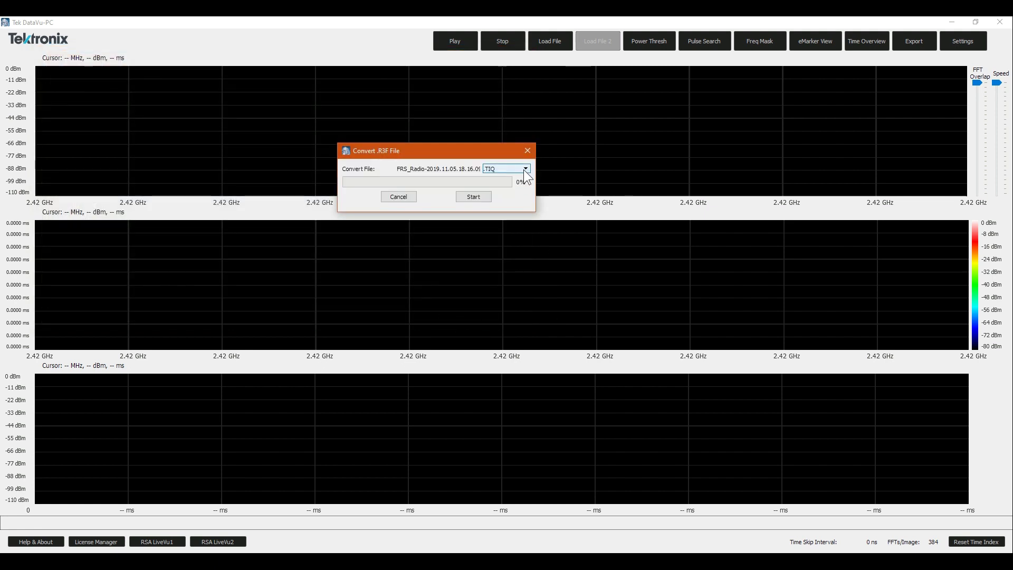
pyautogui.click(524, 170)
pyautogui.click(525, 180)
pyautogui.click(485, 200)
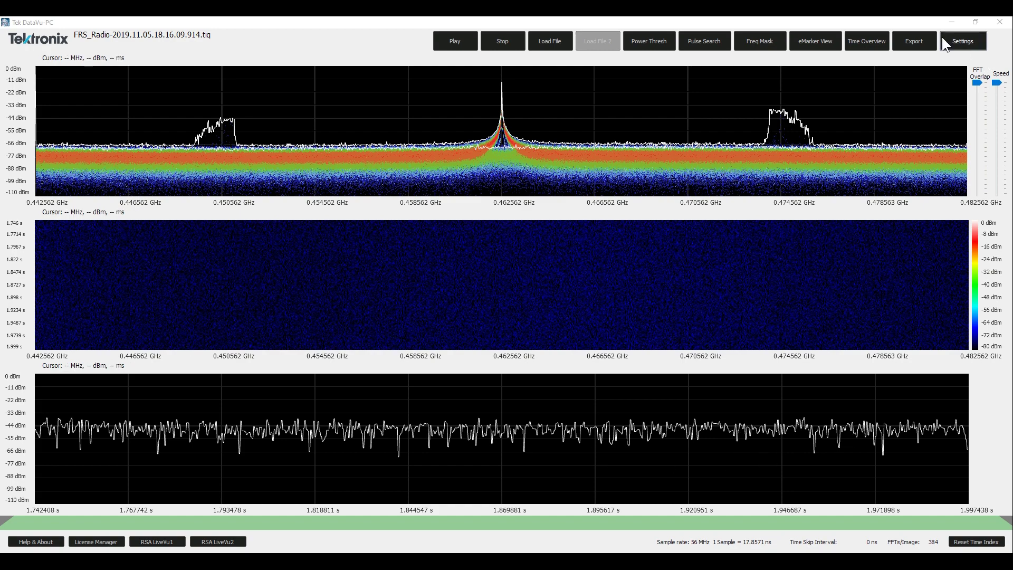
# Step: In the Time Overview, set start and stop indexes at the burst edges, 56 ms to 1.438 s
pyautogui.click(874, 42)
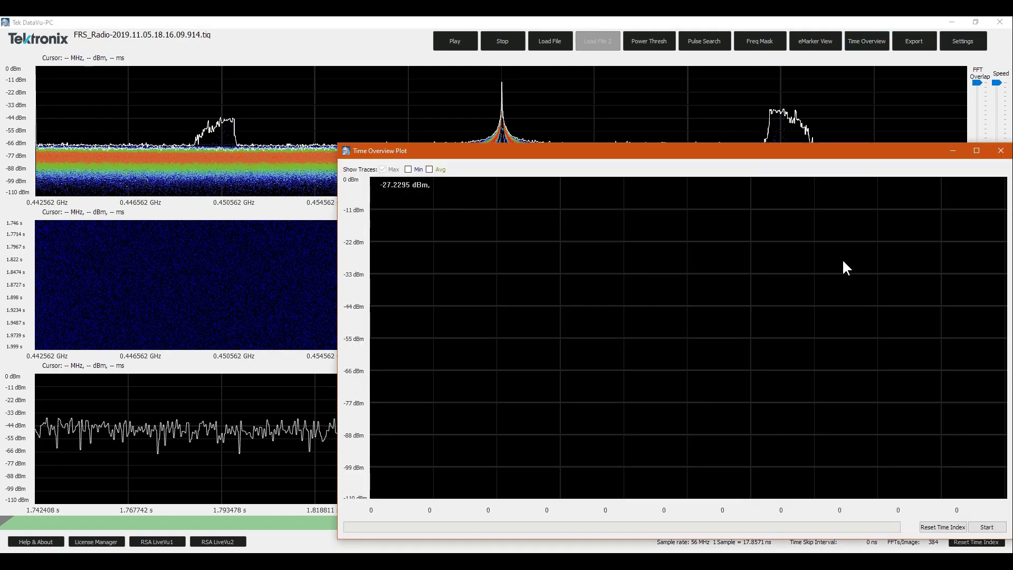
pyautogui.click(970, 527)
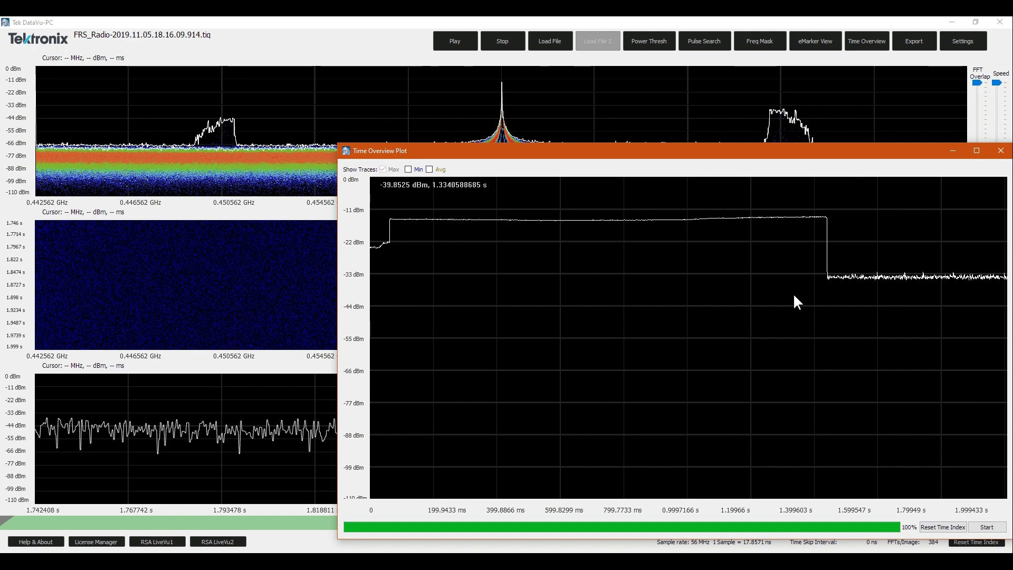
pyautogui.rightClick(388, 225)
pyautogui.click(413, 242)
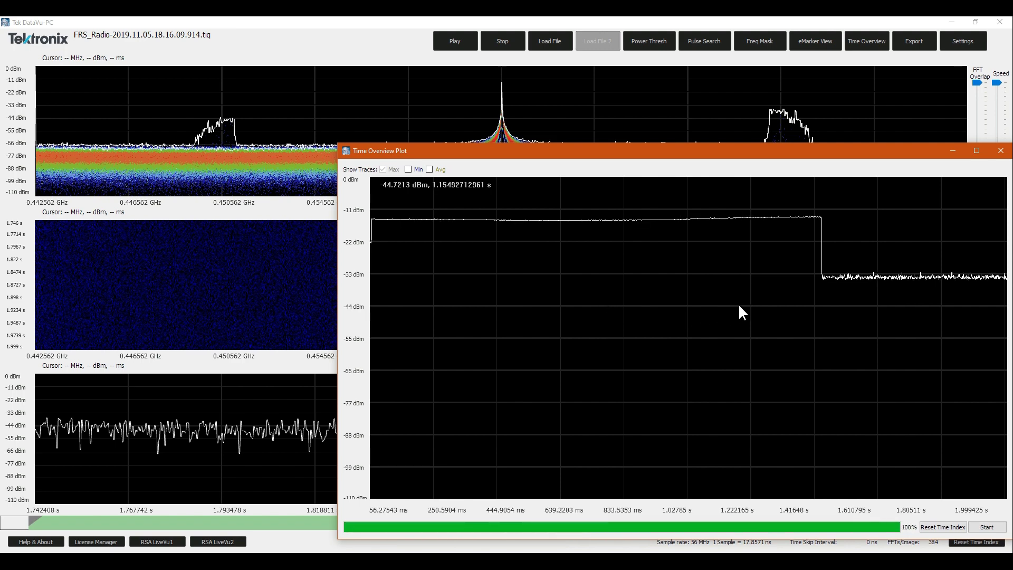
pyautogui.rightClick(826, 250)
pyautogui.click(844, 270)
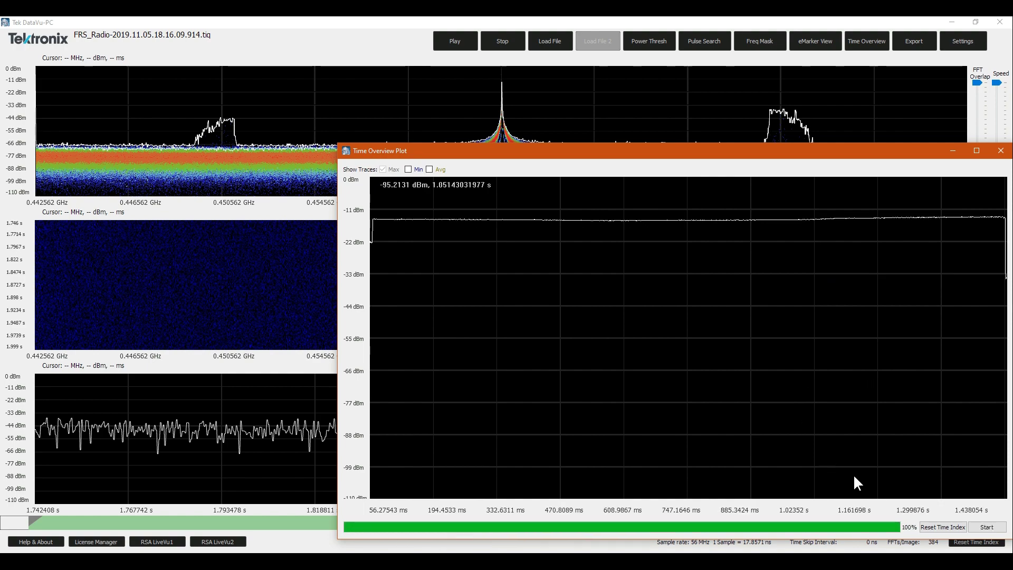
pyautogui.click(1000, 150)
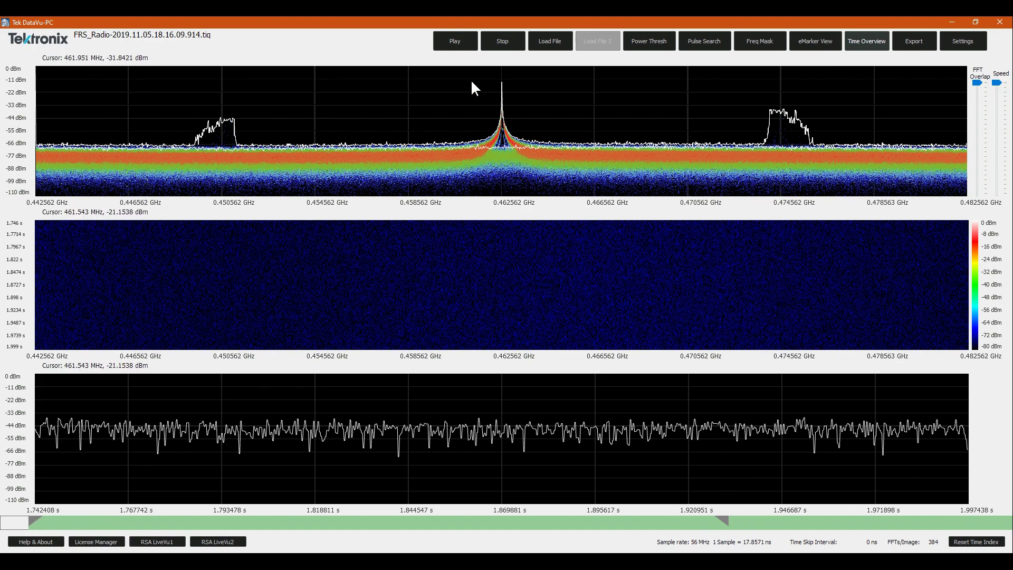
# Step: Play the marked range, then export it as the .TIQ file FRS_Radio_shorten
pyautogui.click(458, 42)
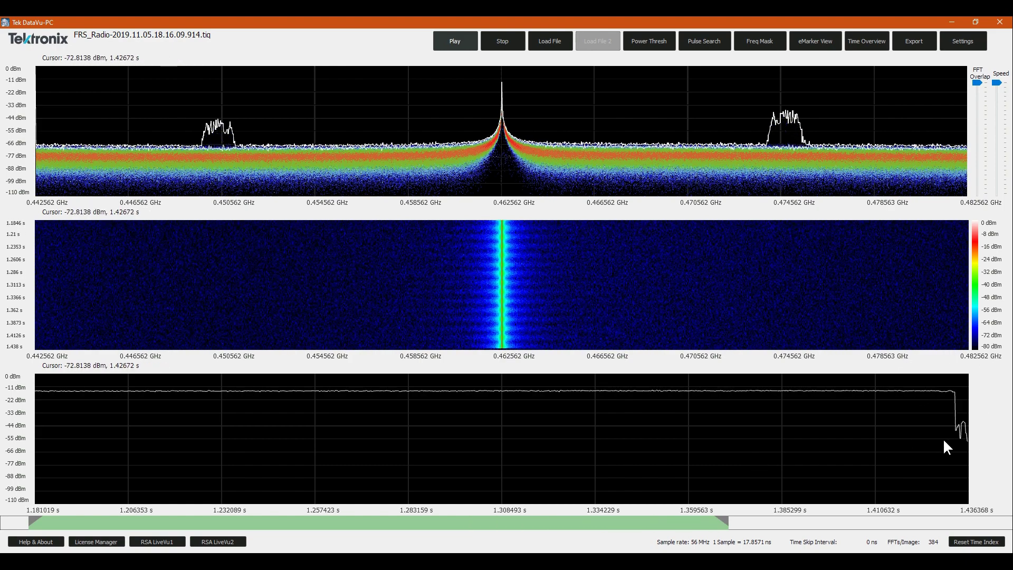
pyautogui.click(915, 40)
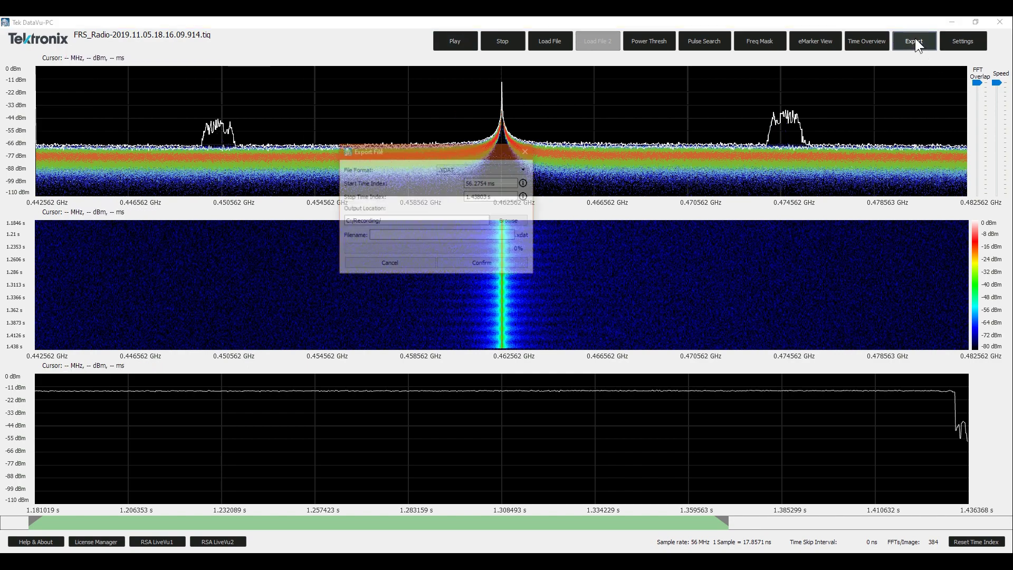
pyautogui.click(526, 170)
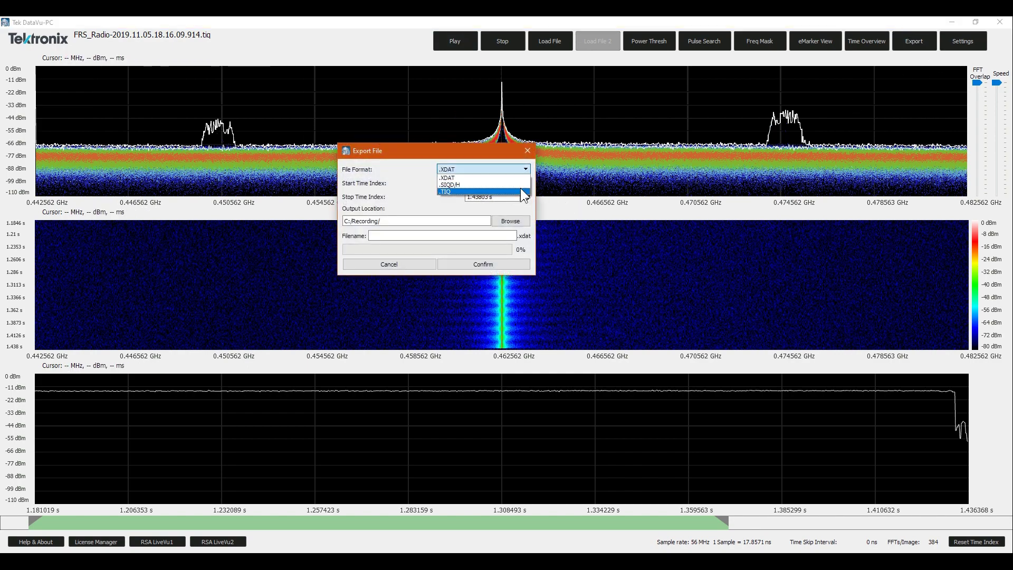
pyautogui.click(525, 192)
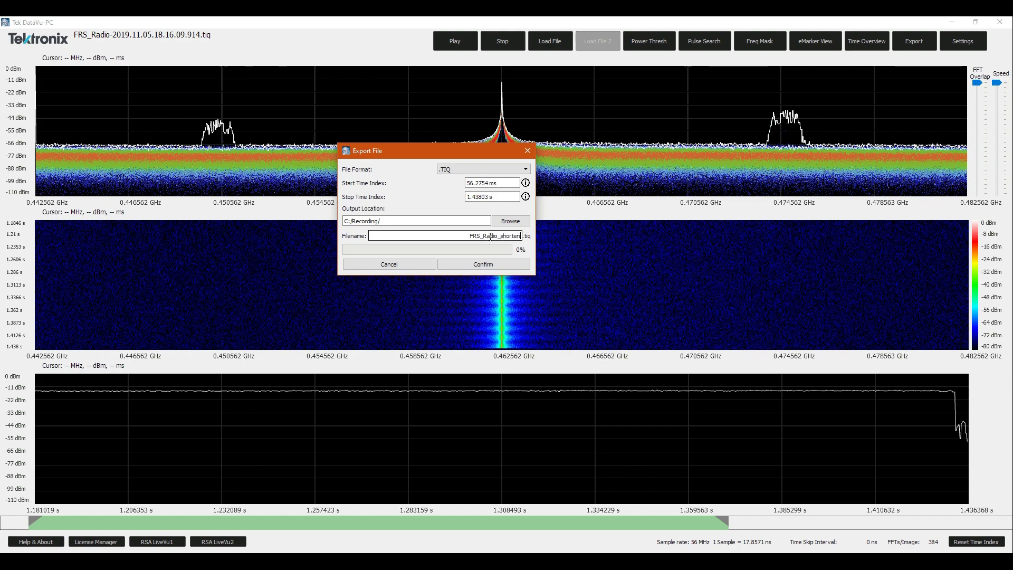
pyautogui.click(502, 264)
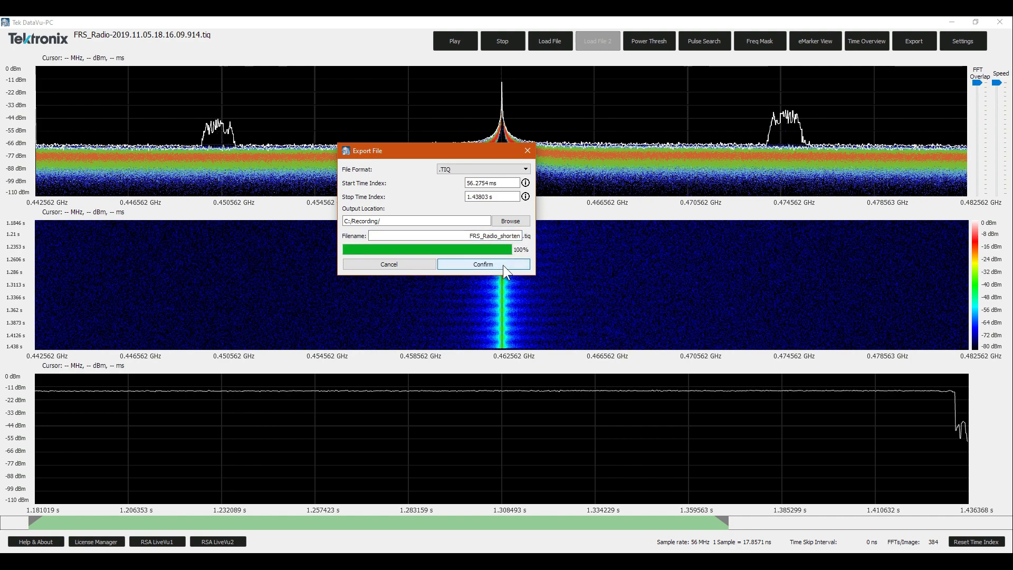
pyautogui.click(527, 150)
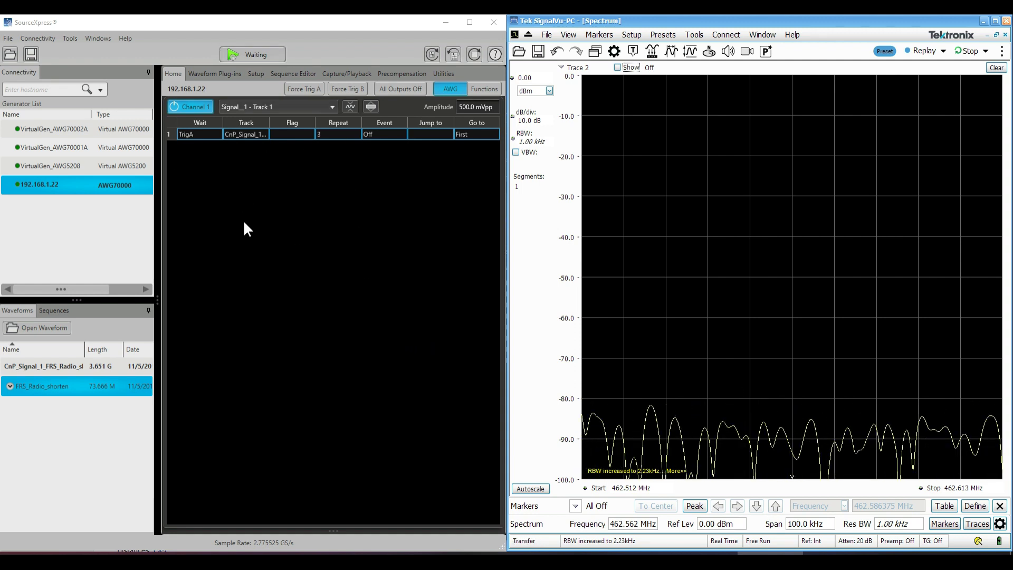
# Step: Force trigger A twice with Trace 2 +Peak Max shown, building peaks near -14 and -5 dBm
pyautogui.click(52, 395)
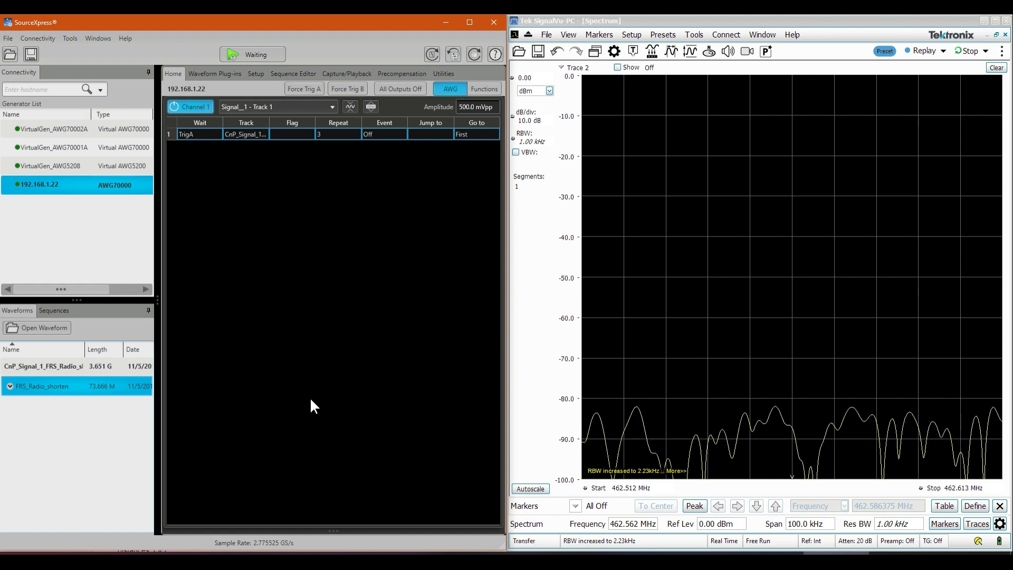
pyautogui.click(790, 23)
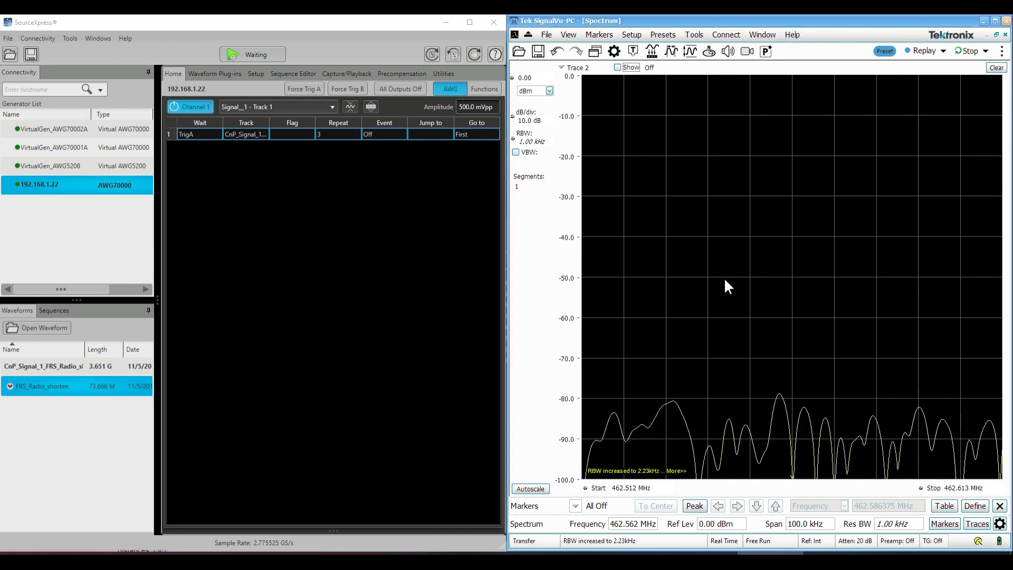
pyautogui.click(309, 87)
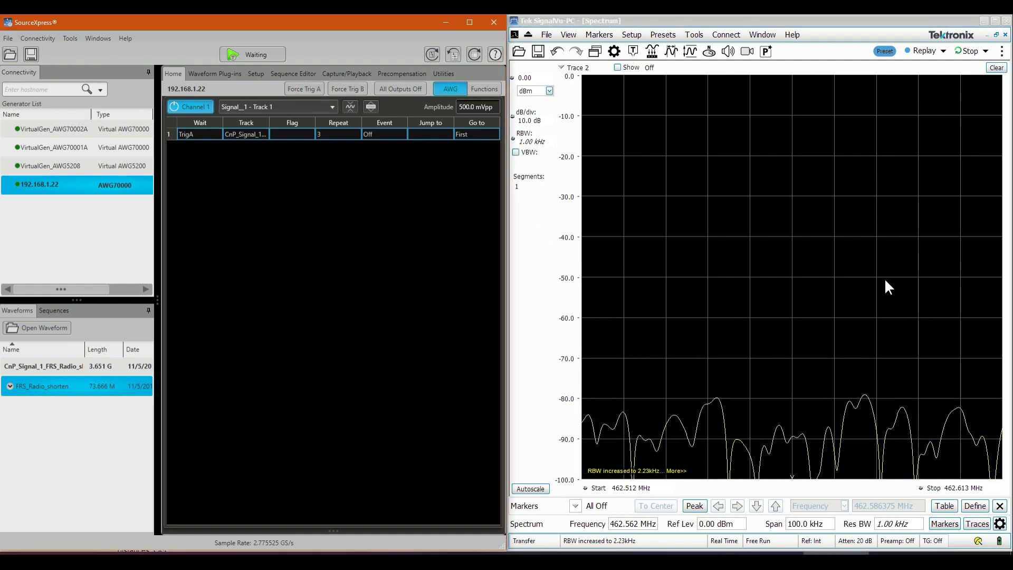
pyautogui.click(616, 68)
pyautogui.click(617, 68)
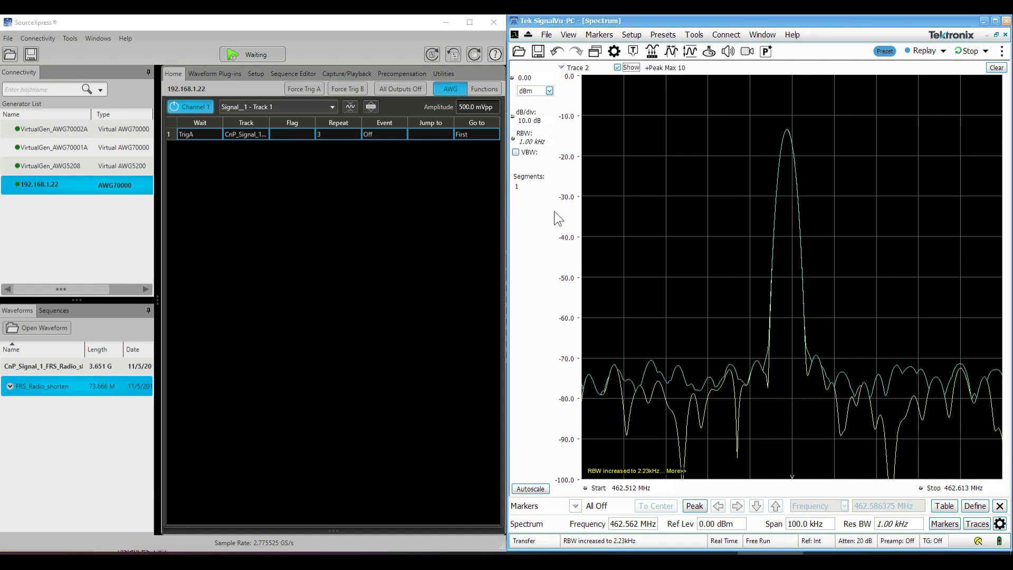
pyautogui.click(306, 88)
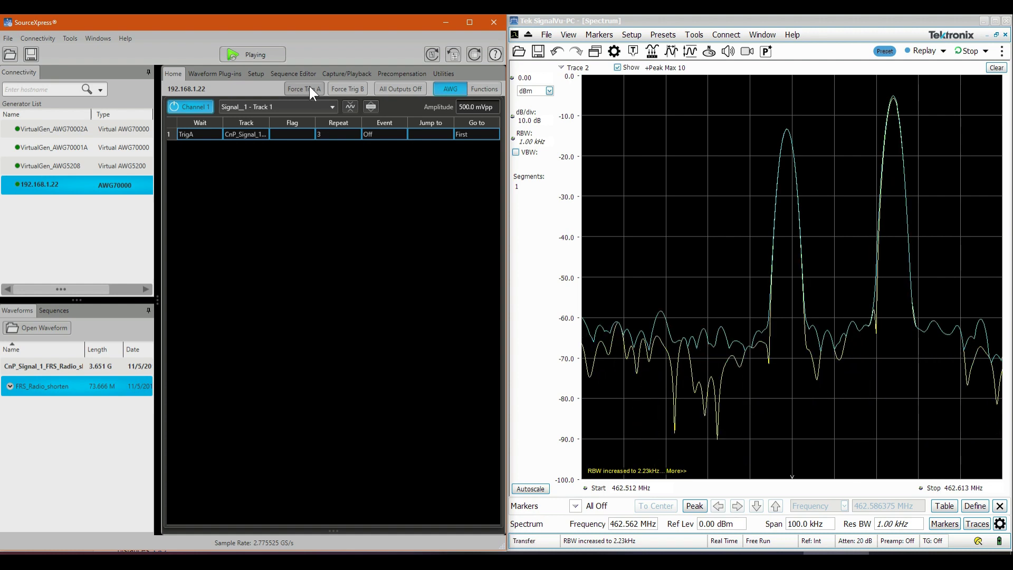